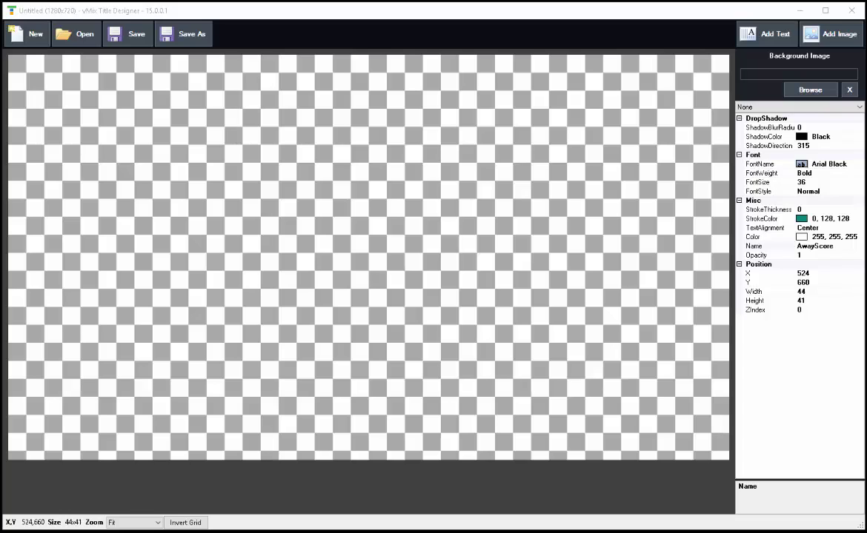
- Open the 'Bottom Screen Score bug - template' title file in Title Designer
click(78, 37)
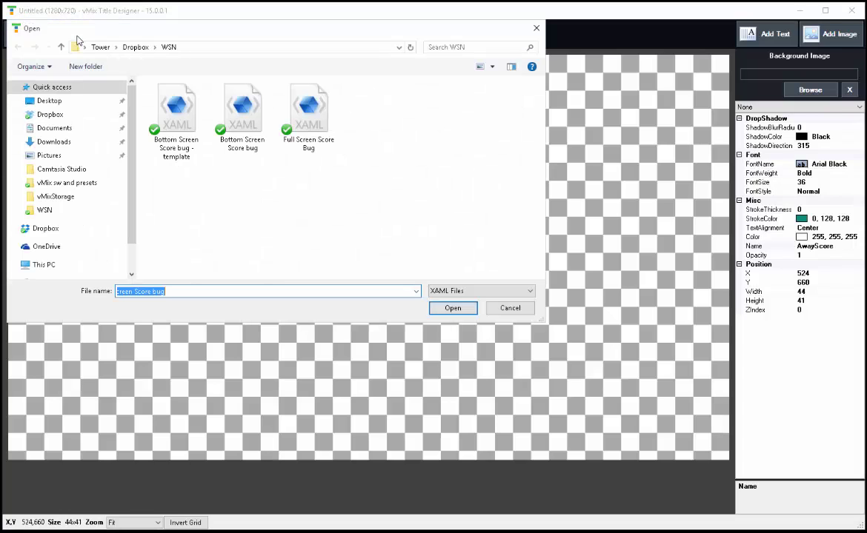
double_click(177, 117)
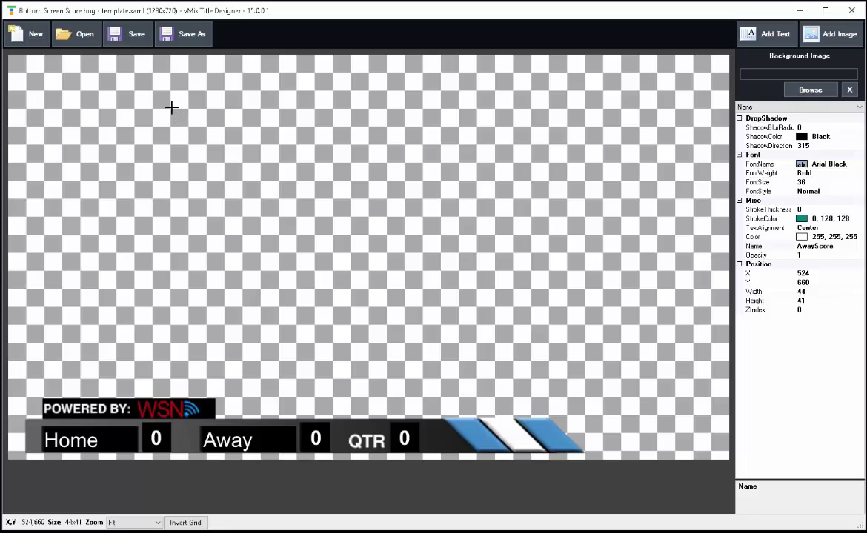
- Add a text element reading '---' above the POWERED BY bar, narrowed to 90 wide
click(767, 37)
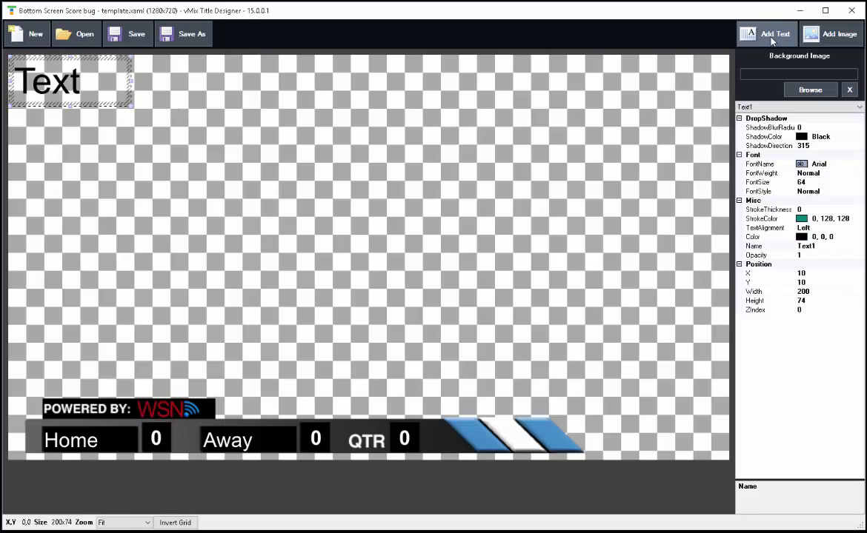
drag(107, 103, 145, 356)
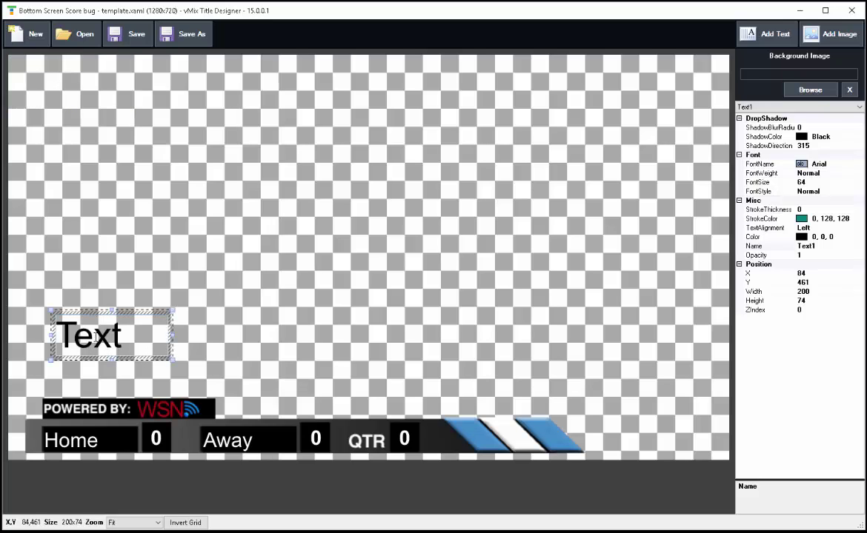
double_click(95, 340)
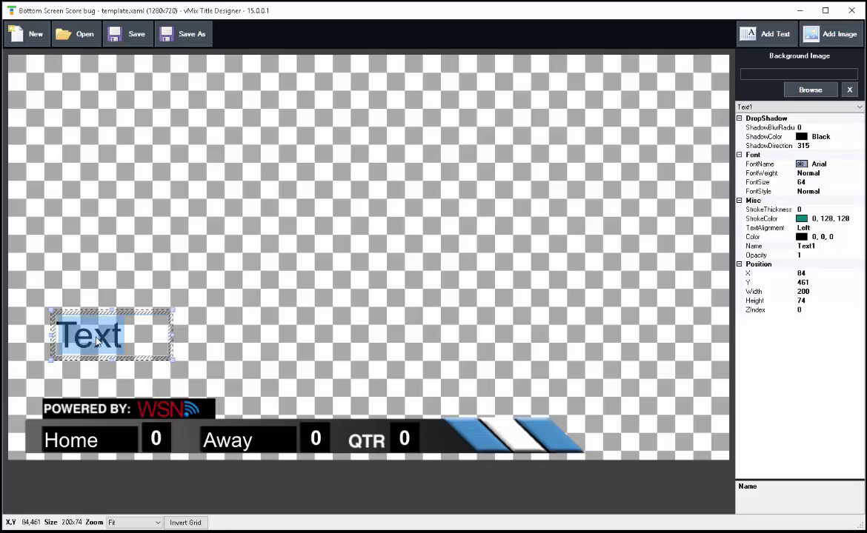
key(BackSpace)
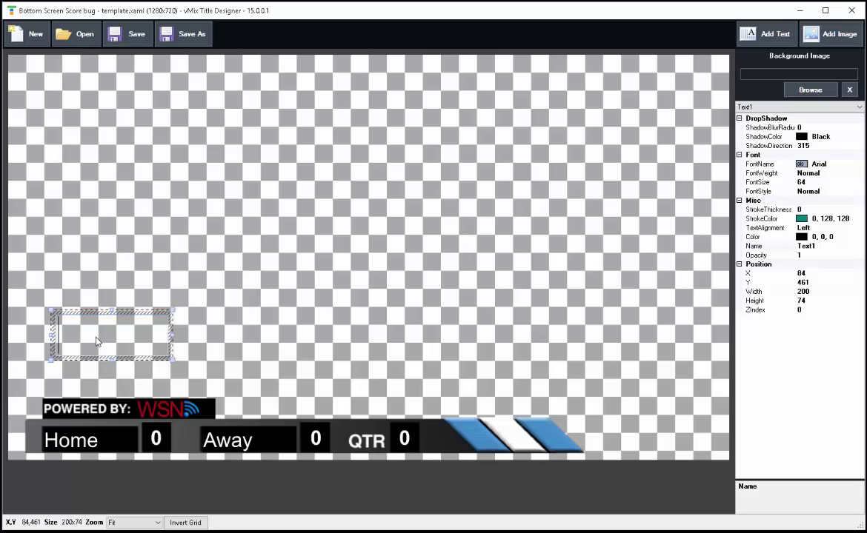
text(---)
key(BackSpace)
key(BackSpace)
key(BackSpace)
text(---)
drag(147, 335, 85, 335)
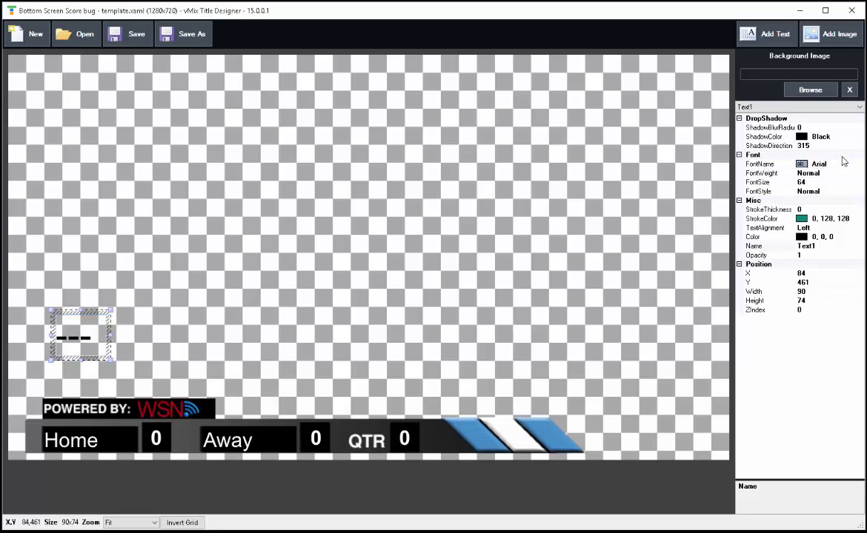
- Color the dashes light yellow and set their shadow blur radius to 1
click(849, 237)
click(859, 239)
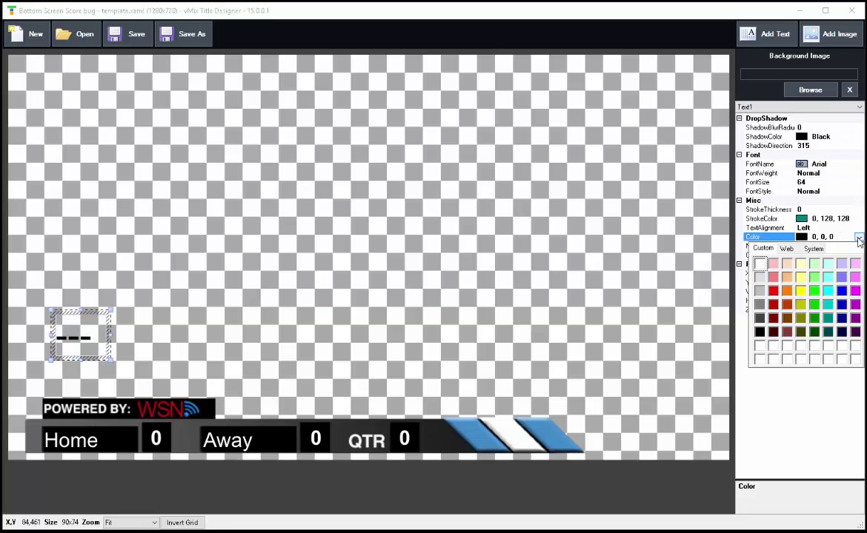
click(801, 278)
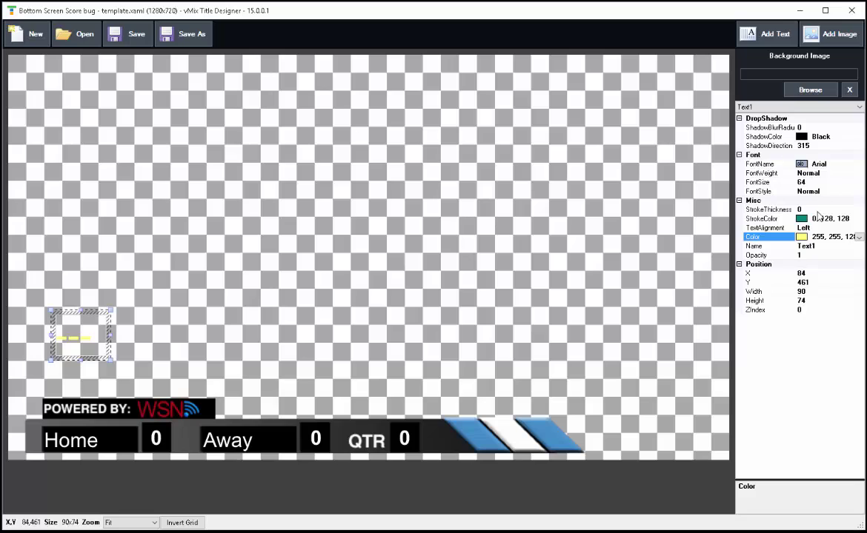
click(818, 127)
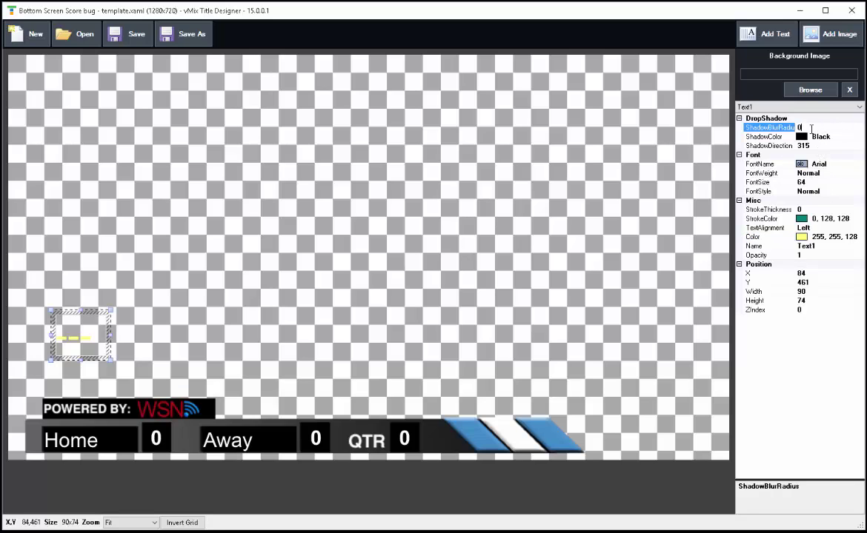
key(BackSpace)
text(1)
key(Return)
- Set the dashes' font size to 90
click(826, 182)
click(858, 182)
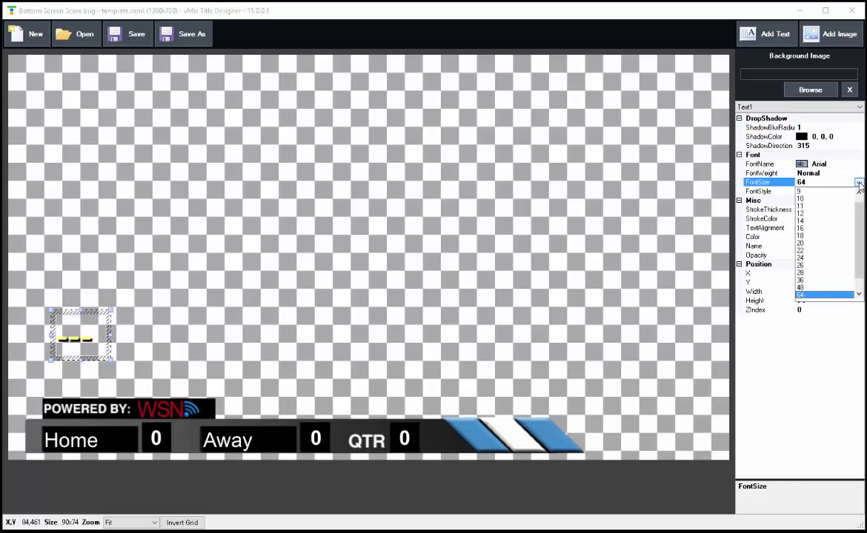
click(825, 182)
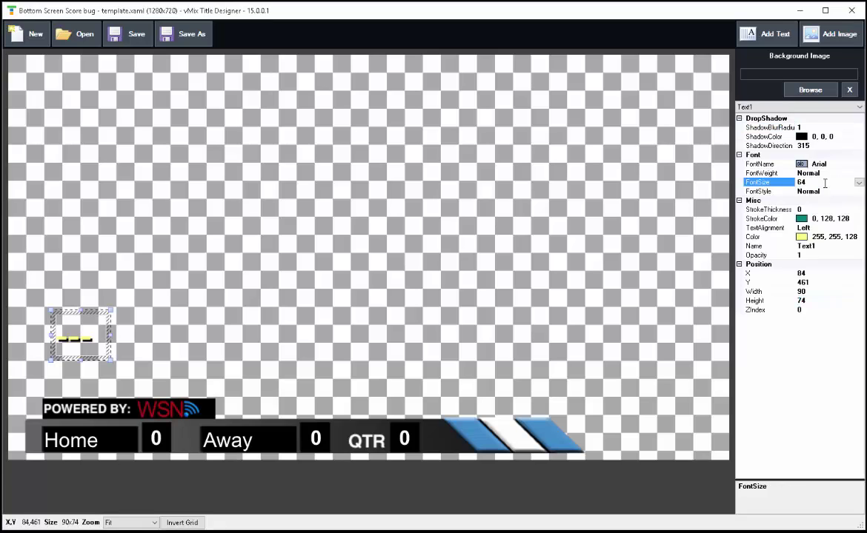
text(90)
key(Return)
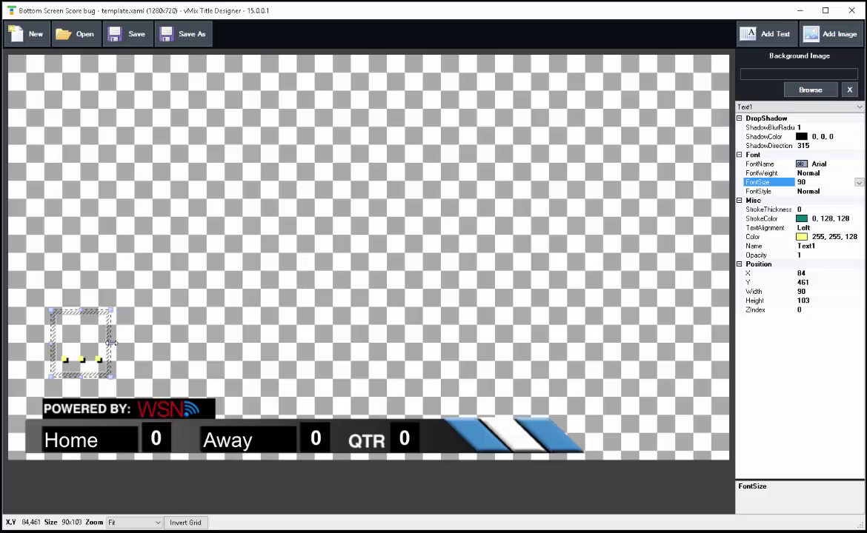
- Widen the dash box to 169 and position it at X 64, Y 592 above Home
drag(111, 343, 154, 344)
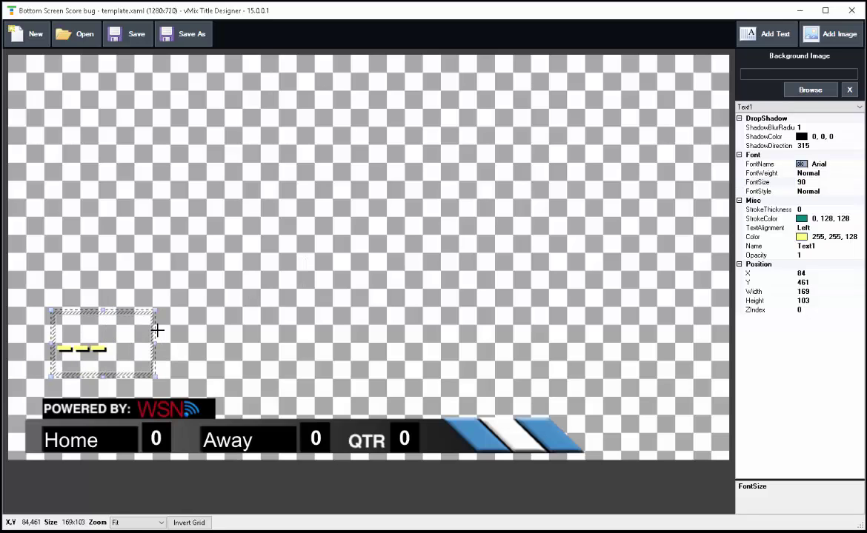
drag(132, 314, 117, 385)
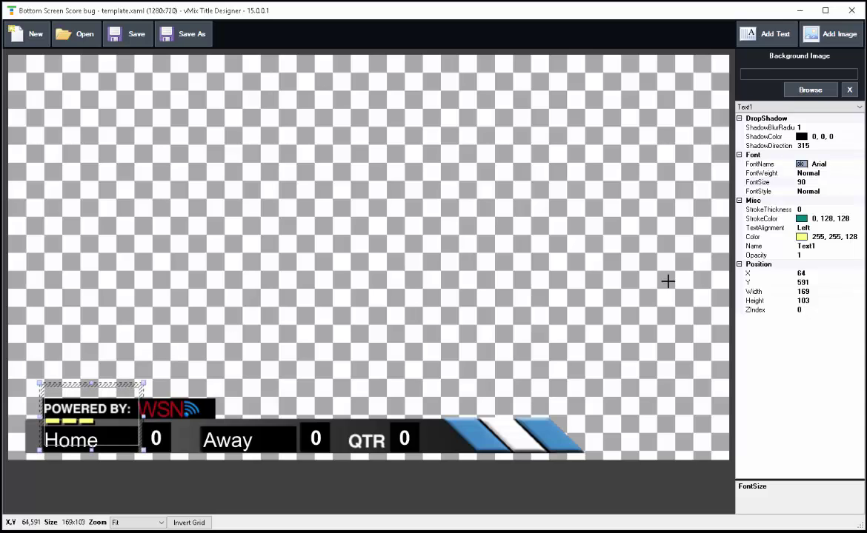
click(815, 284)
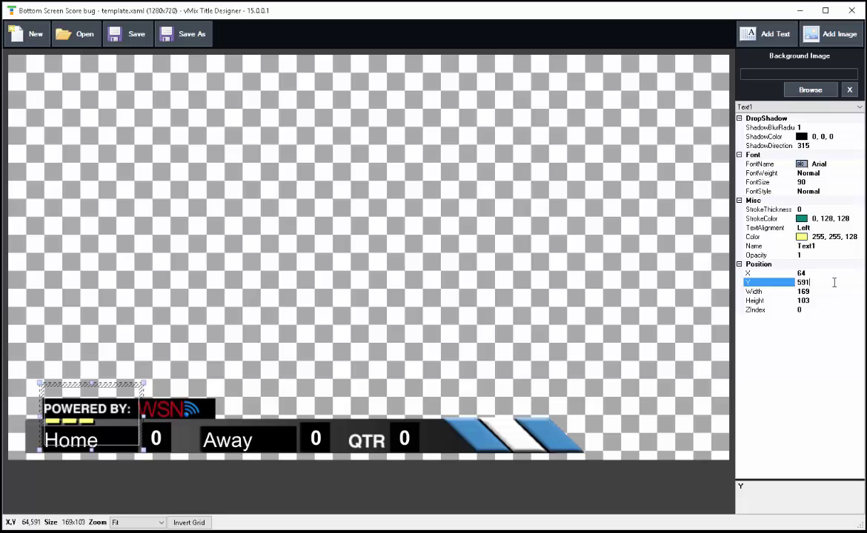
key(BackSpace)
text(2)
key(Return)
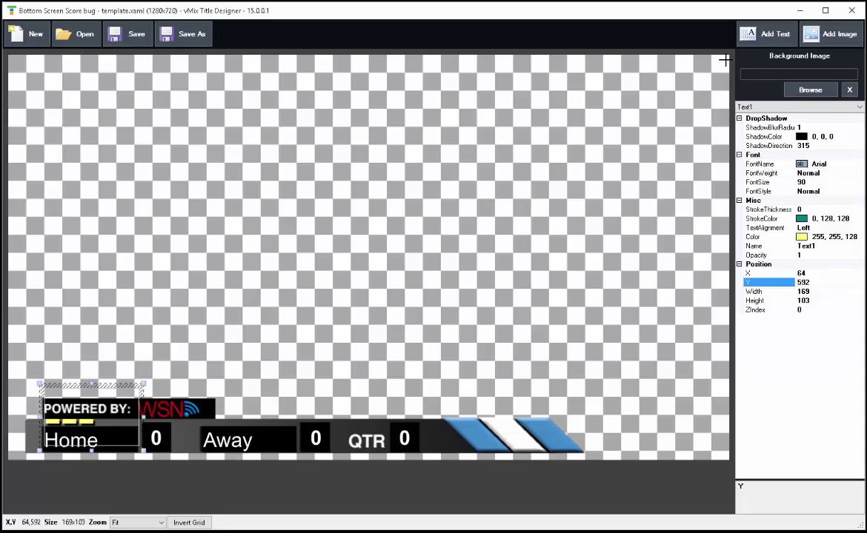
- Add a second text element reading '---'
click(763, 33)
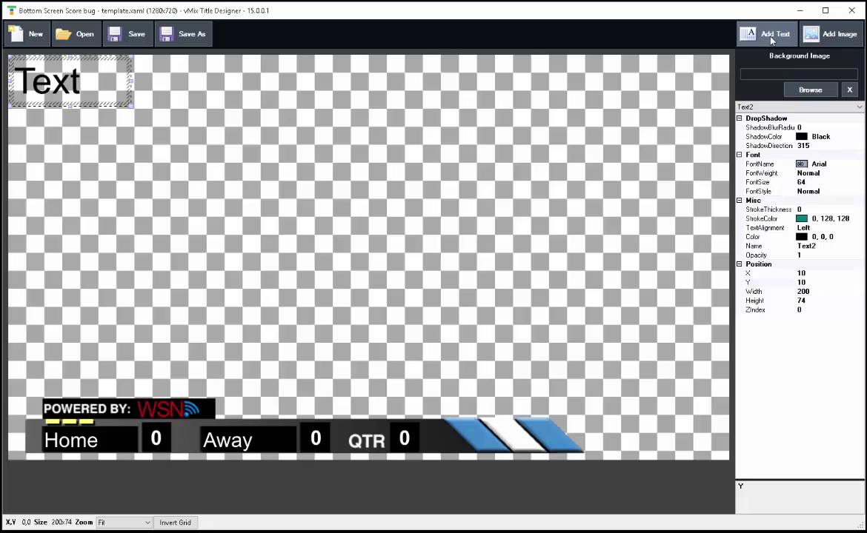
double_click(54, 87)
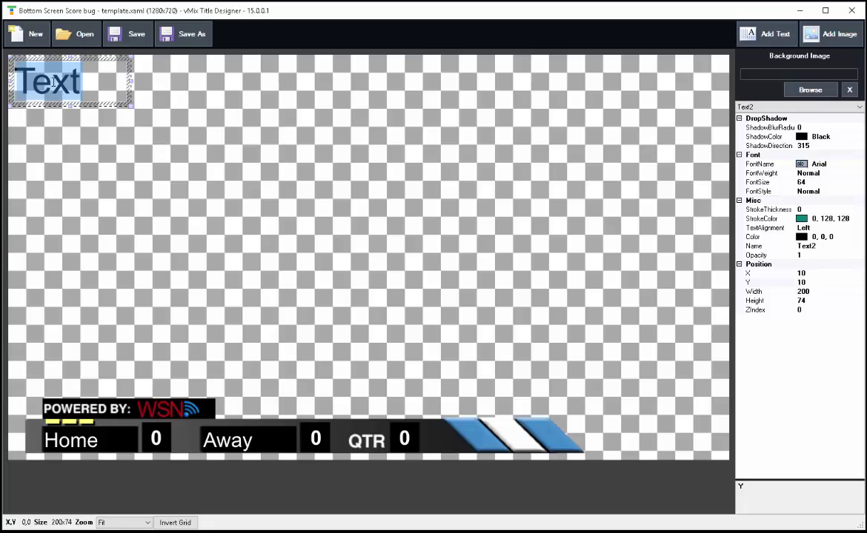
text(---)
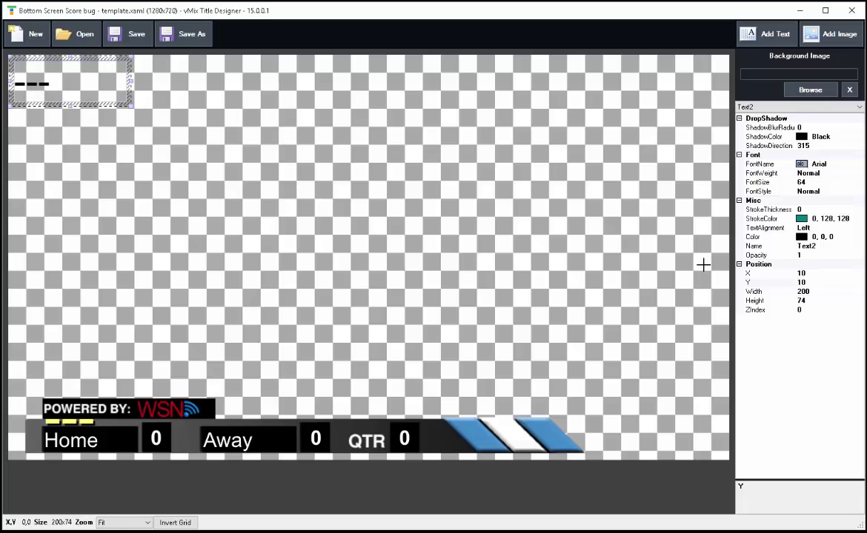
- Give the second dashes light yellow color, shadow blur 1 and font size 90
click(852, 237)
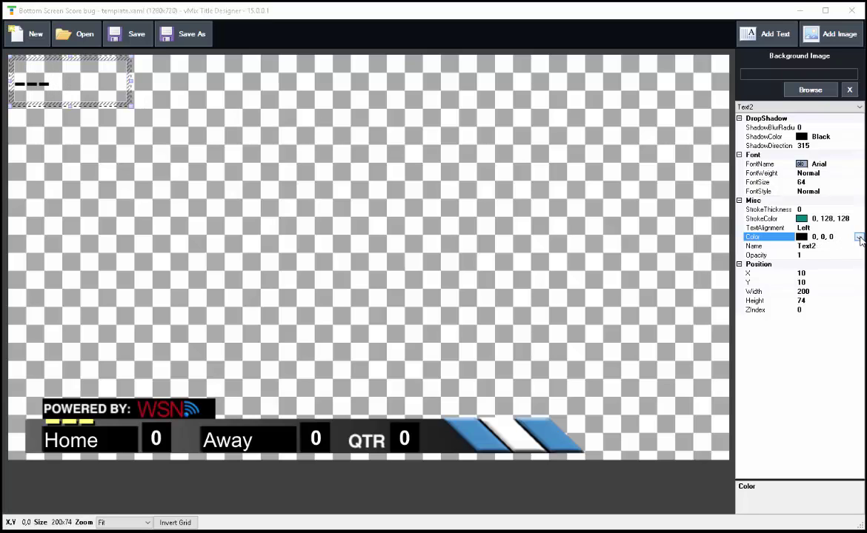
click(858, 237)
click(800, 279)
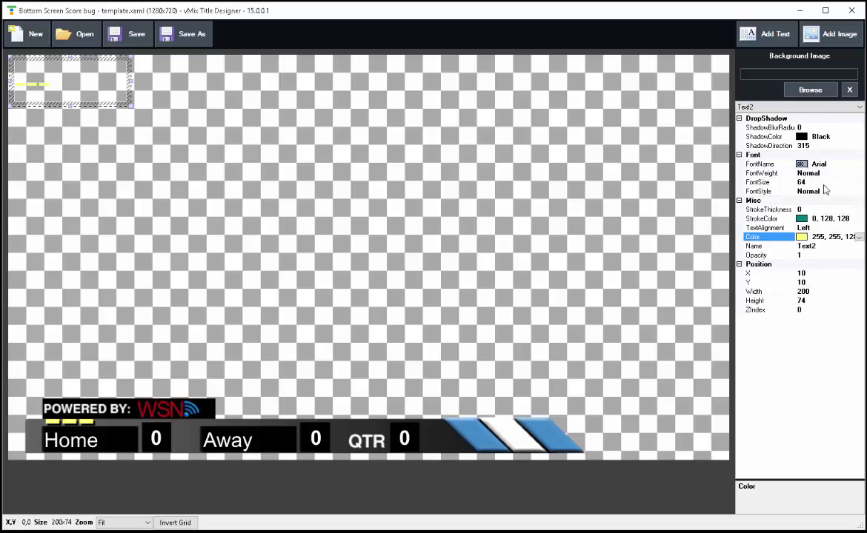
click(814, 126)
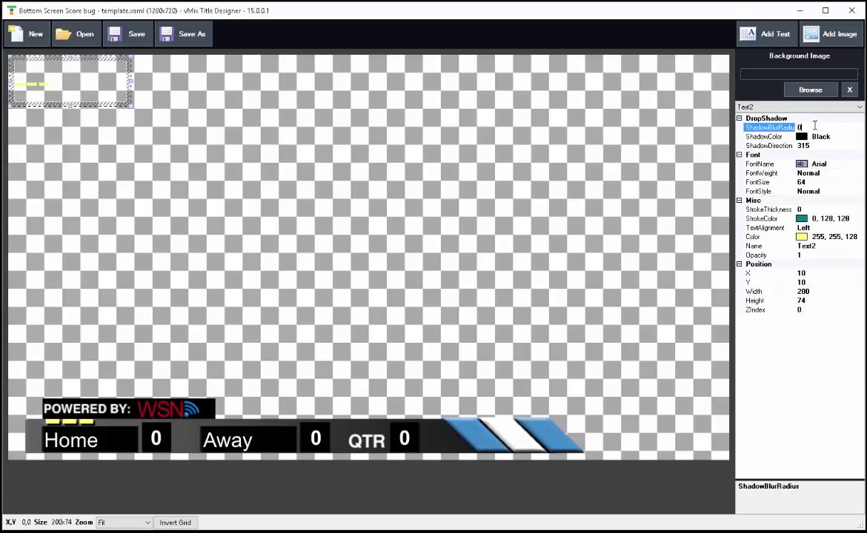
text(1)
click(818, 182)
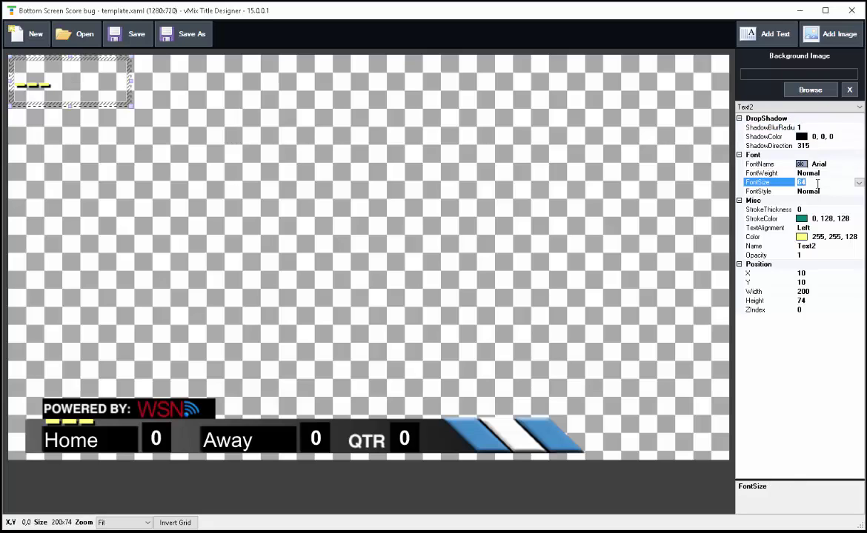
text(90)
key(Return)
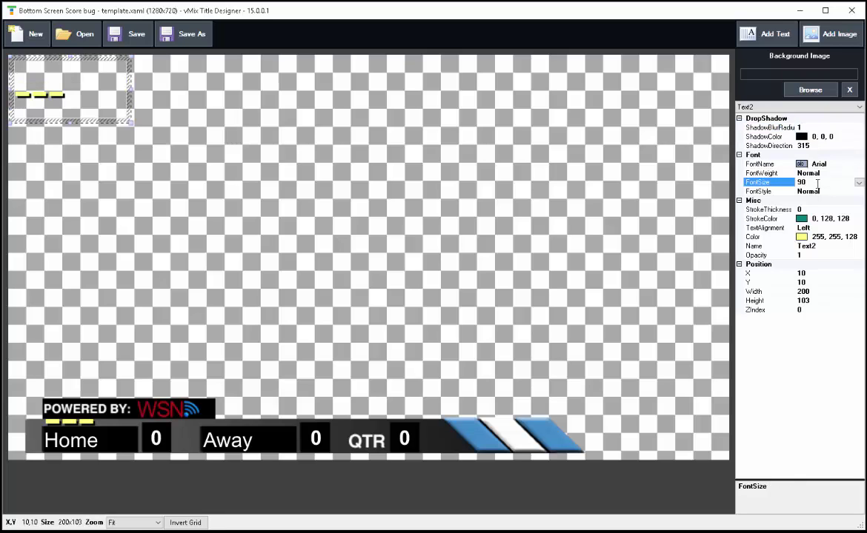
- Move the second dashes above the Away name and set their Y position to 592
click(85, 59)
drag(84, 59, 265, 386)
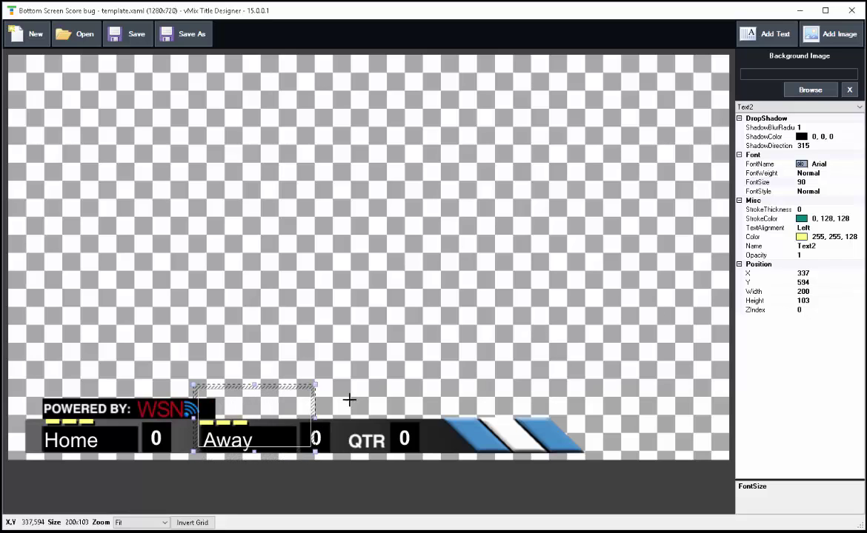
click(96, 401)
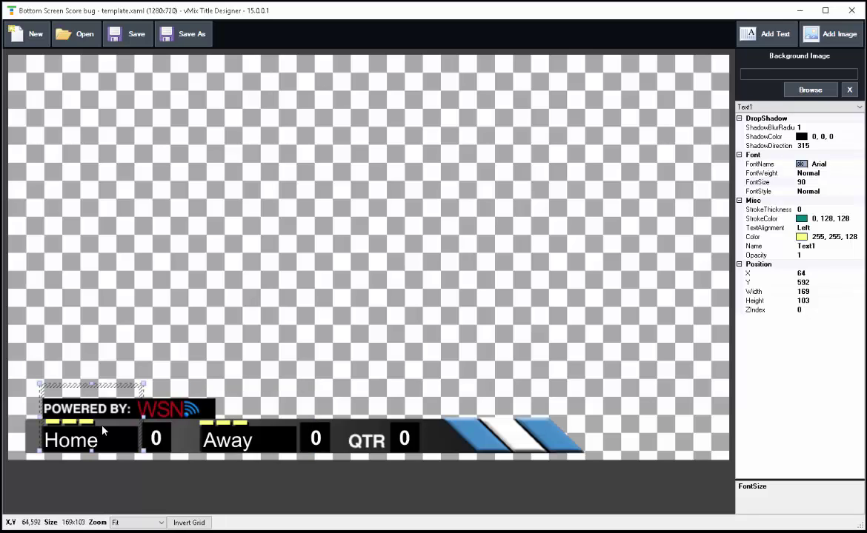
click(252, 412)
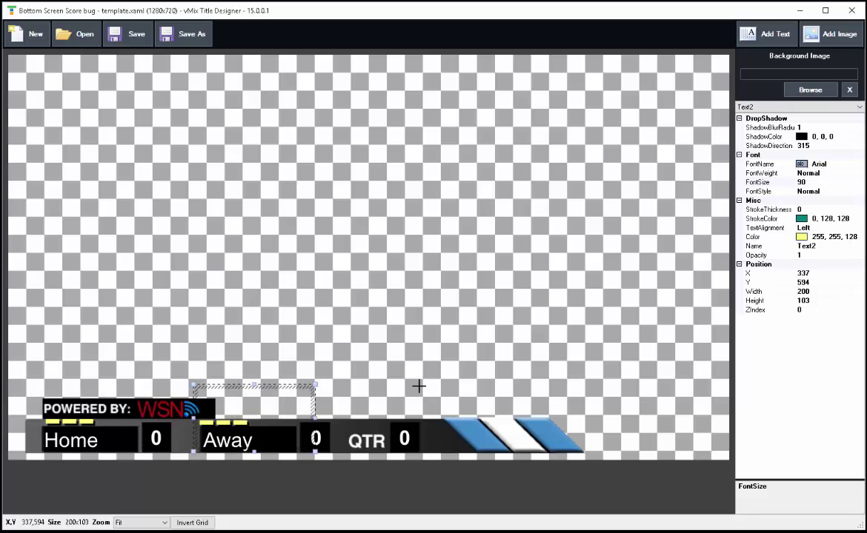
click(820, 283)
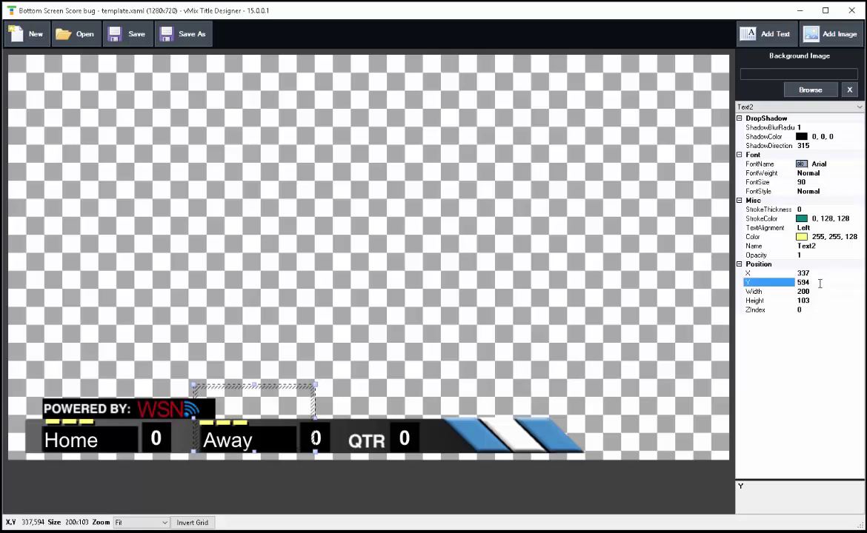
key(BackSpace)
text(2)
key(Return)
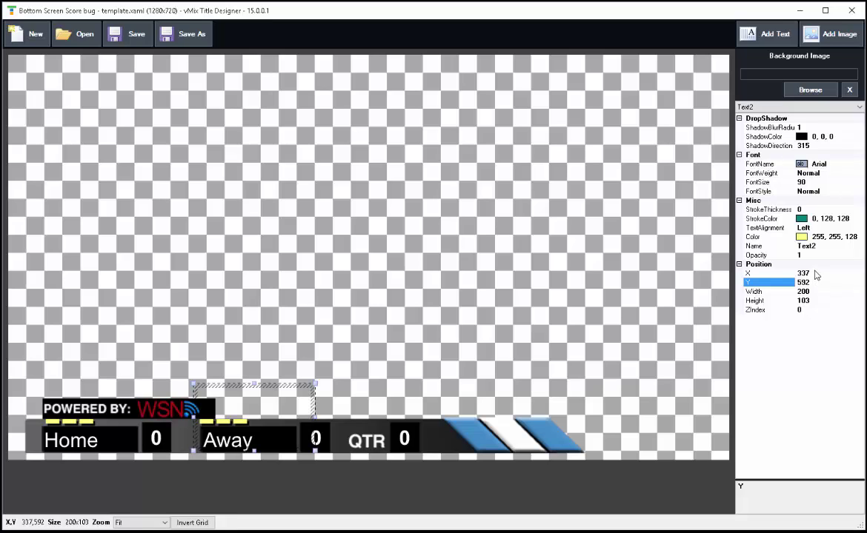
- Set the Away dash box's X position to 340
click(815, 274)
key(BackSpace)
key(BackSpace)
text(40)
key(Return)
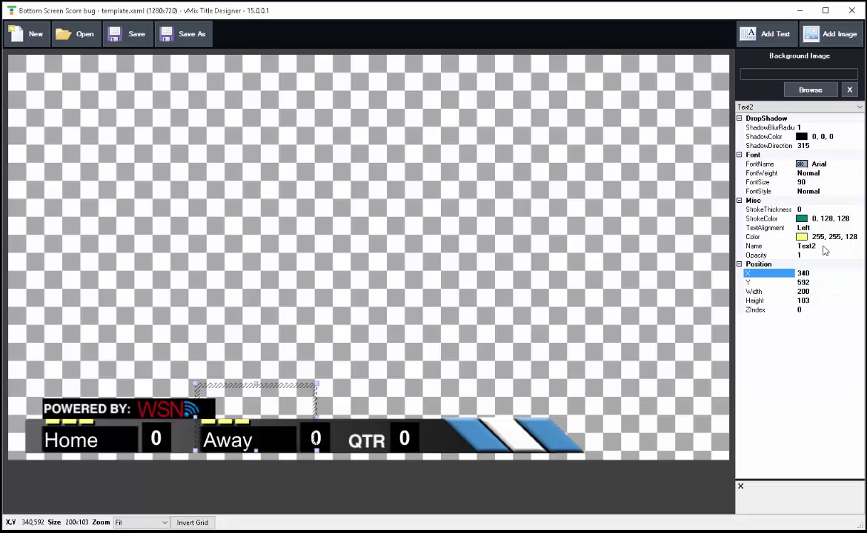
- Rename the Away dash box (Text2) to AwayTimeOut
click(824, 247)
key(BackSpace)
key(BackSpace)
key(BackSpace)
key(BackSpace)
key(BackSpace)
text(Aqw)
key(BackSpace)
key(BackSpace)
text(way)
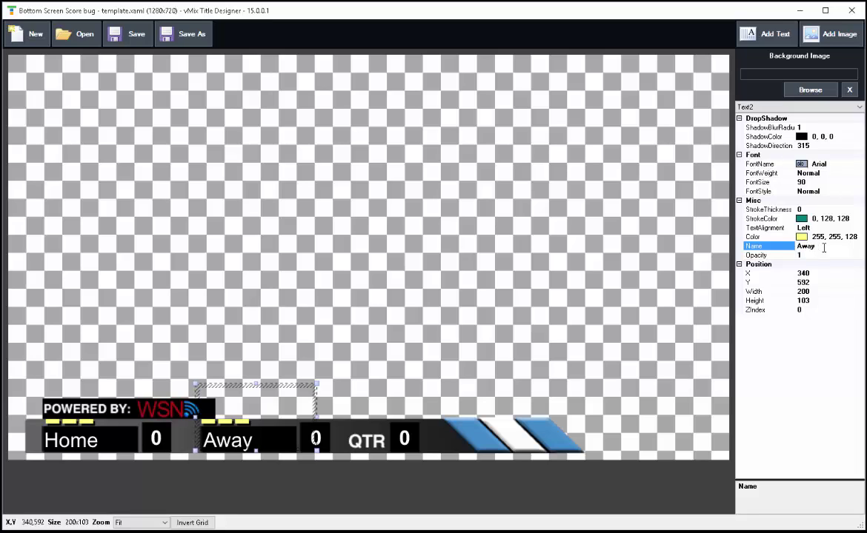
text(TimeOut)
- Rename the Home dash box (Text1) to HomeTimeOut
click(95, 396)
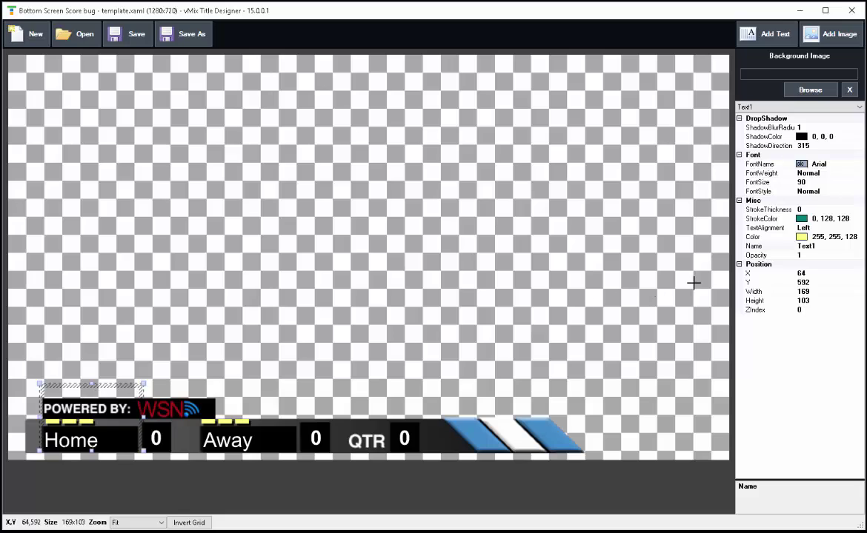
click(826, 246)
key(BackSpace)
key(BackSpace)
key(BackSpace)
key(BackSpace)
key(BackSpace)
text(H)
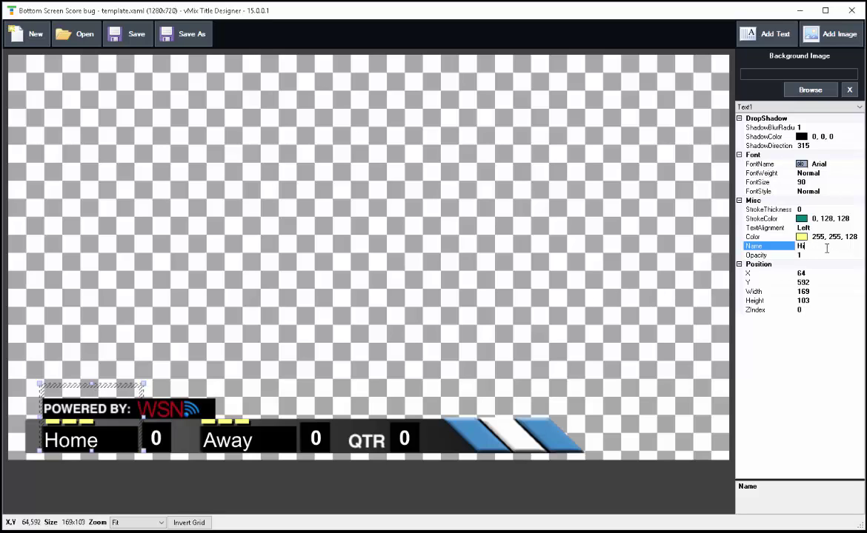
text(ome TimeOut)
key(ctrl+Left)
key(BackSpace)
click(135, 40)
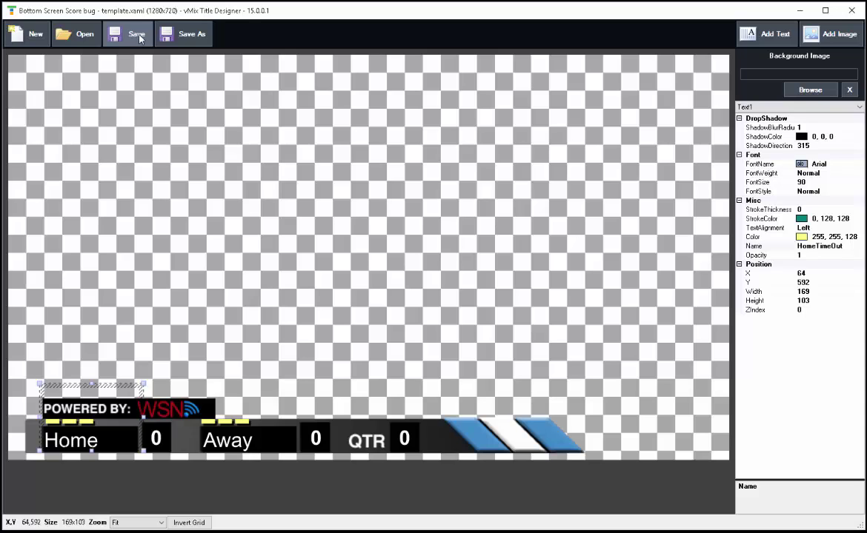
- Save the title as Bottom Screen Score bug.xaml, replacing the existing file
click(181, 33)
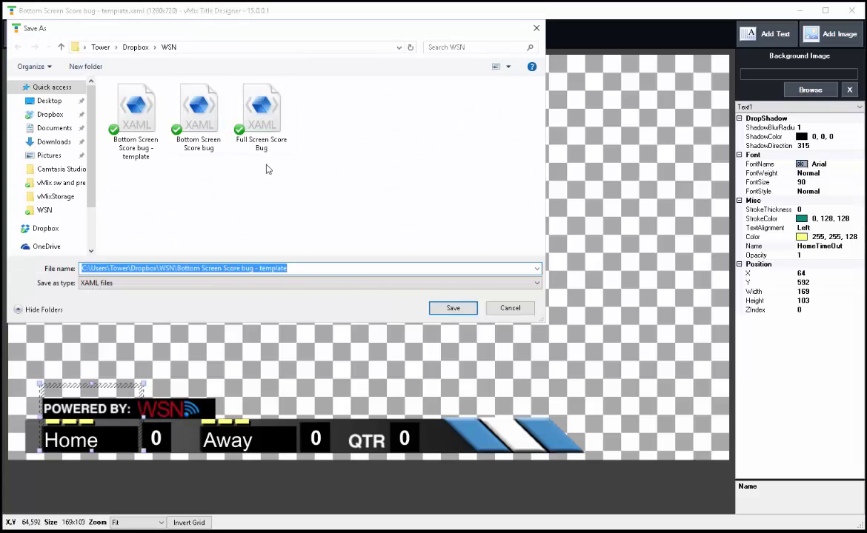
click(183, 107)
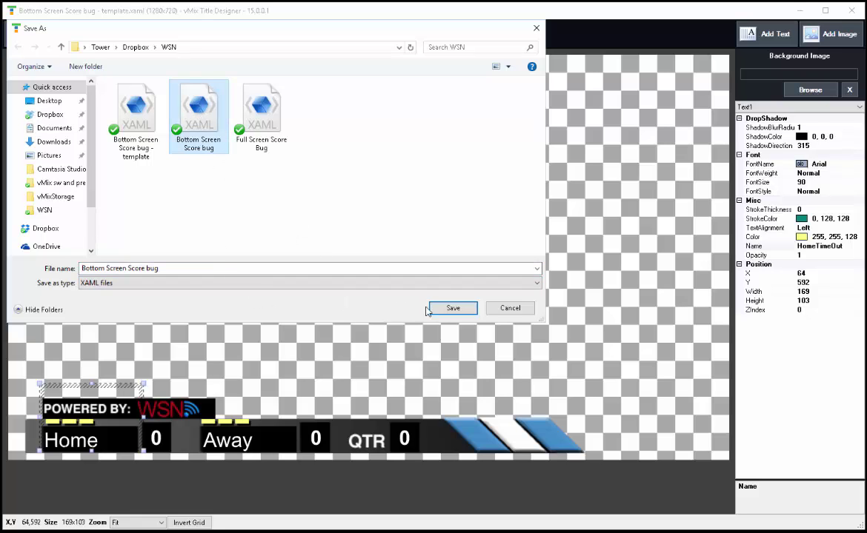
click(453, 307)
click(464, 290)
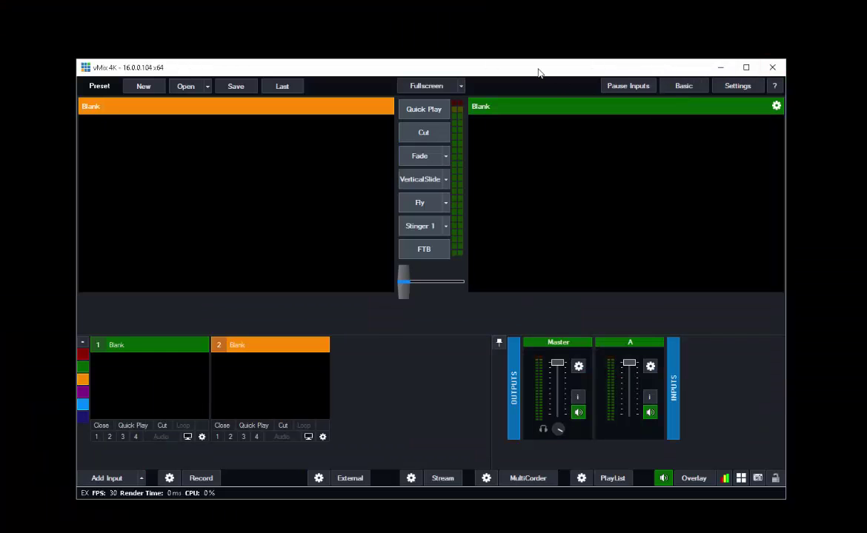
- Move the main vMix window to the top-left corner and enlarge it to fill the screen
drag(538, 72, 470, 17)
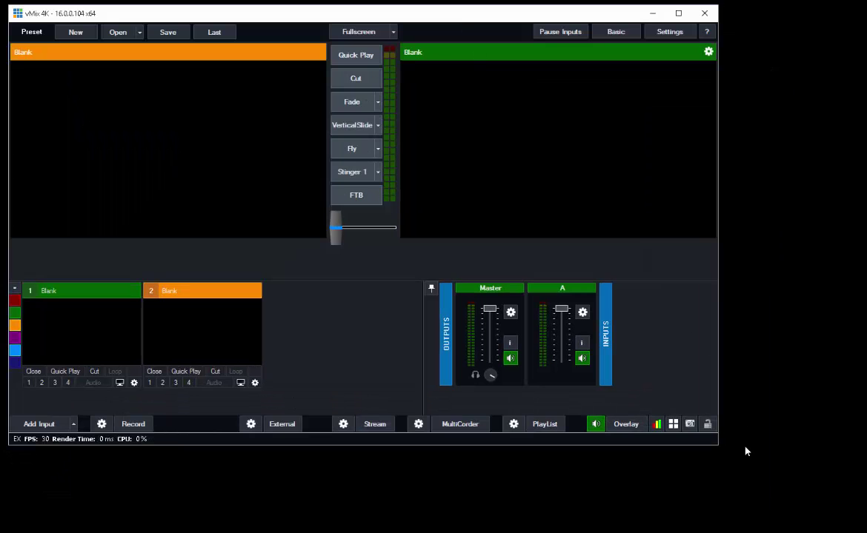
drag(716, 449, 858, 525)
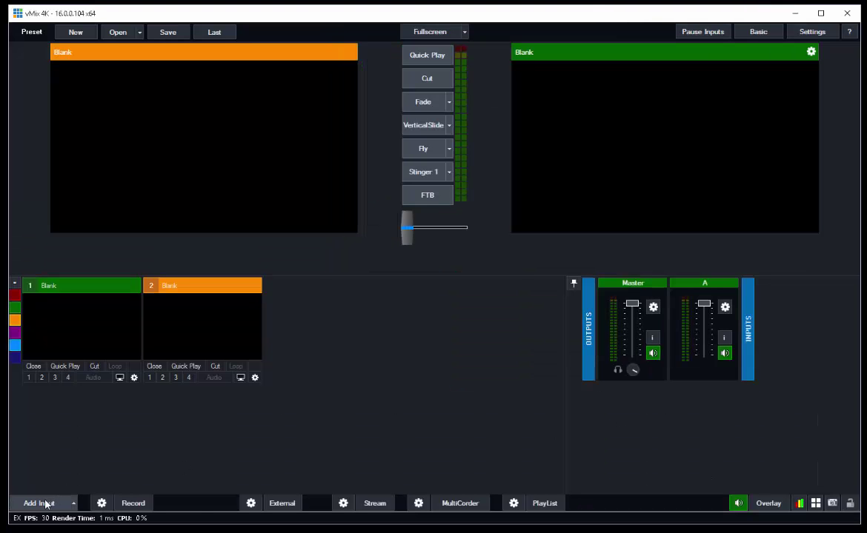
- Add Bottom Screen Score bug.xaml from Dropbox > WSN as a Title / XAML input
click(47, 503)
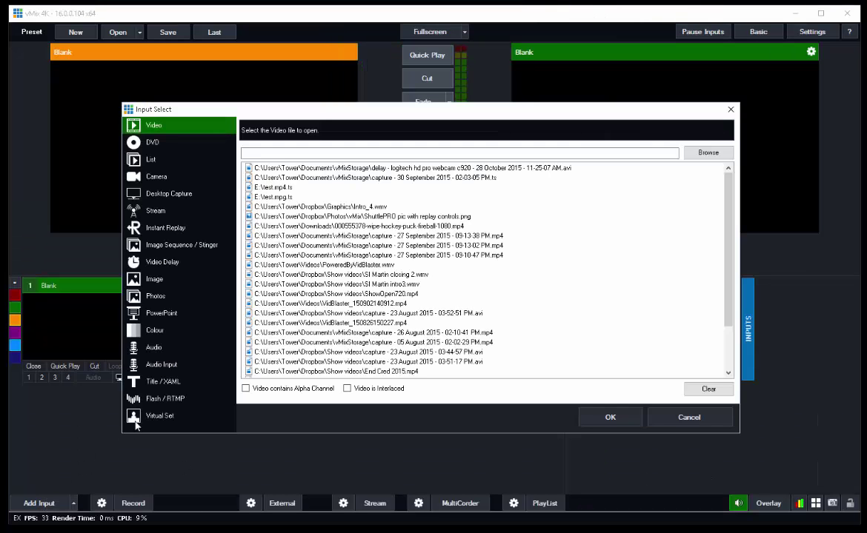
click(145, 381)
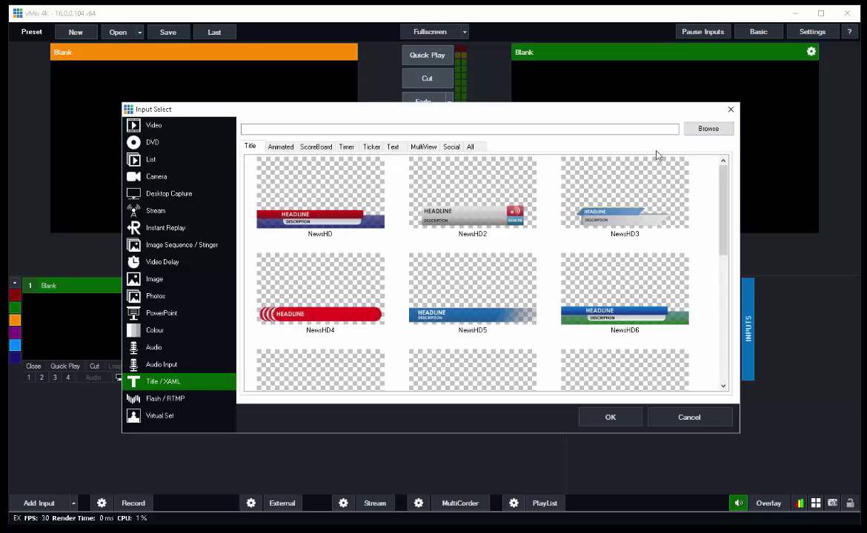
click(708, 131)
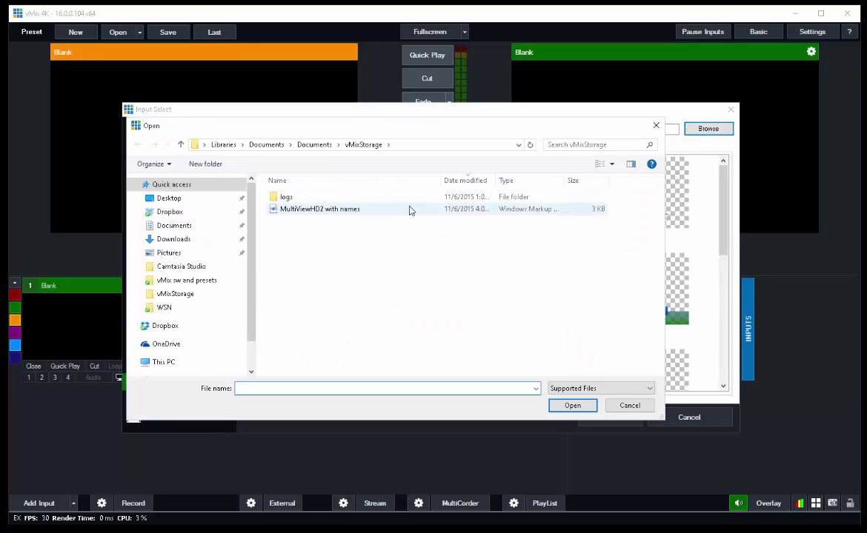
click(174, 213)
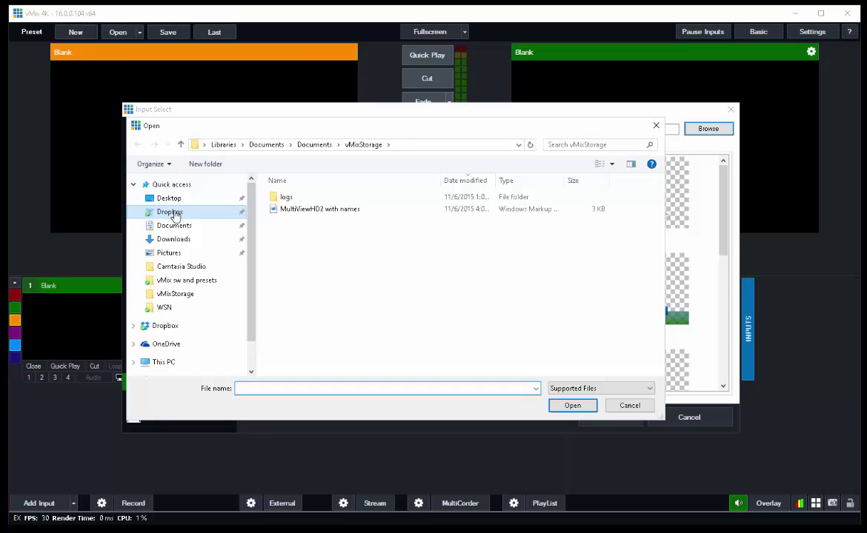
click(659, 342)
double_click(287, 362)
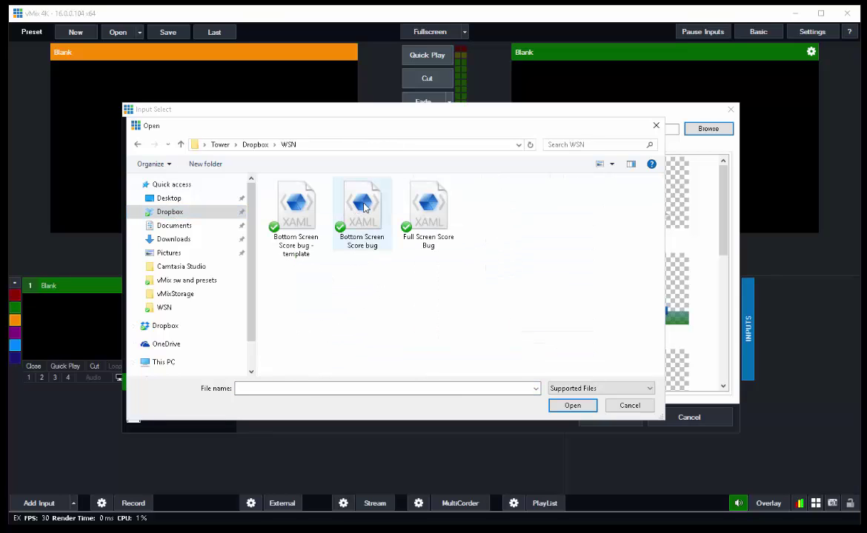
double_click(361, 217)
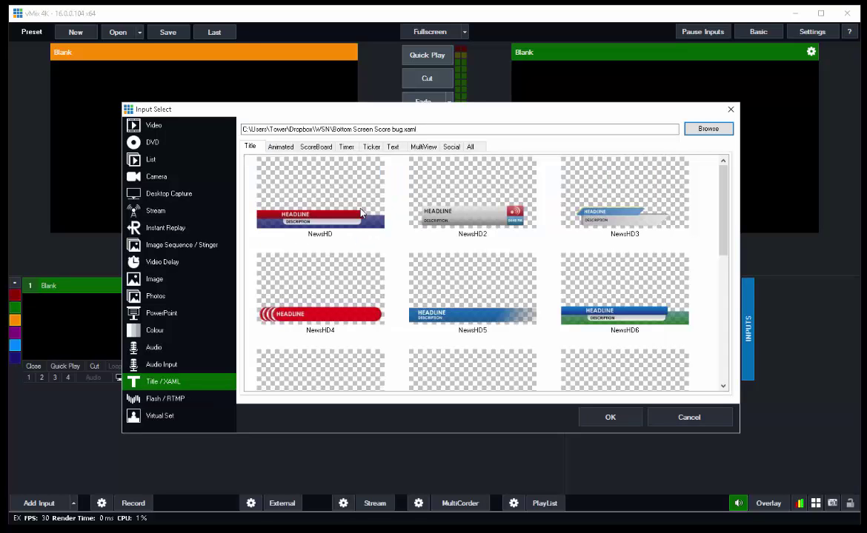
click(609, 420)
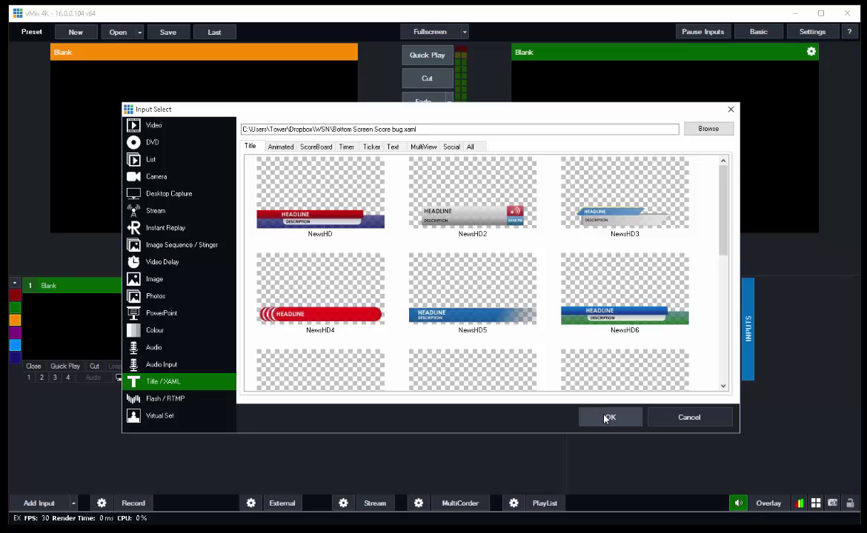
click(610, 420)
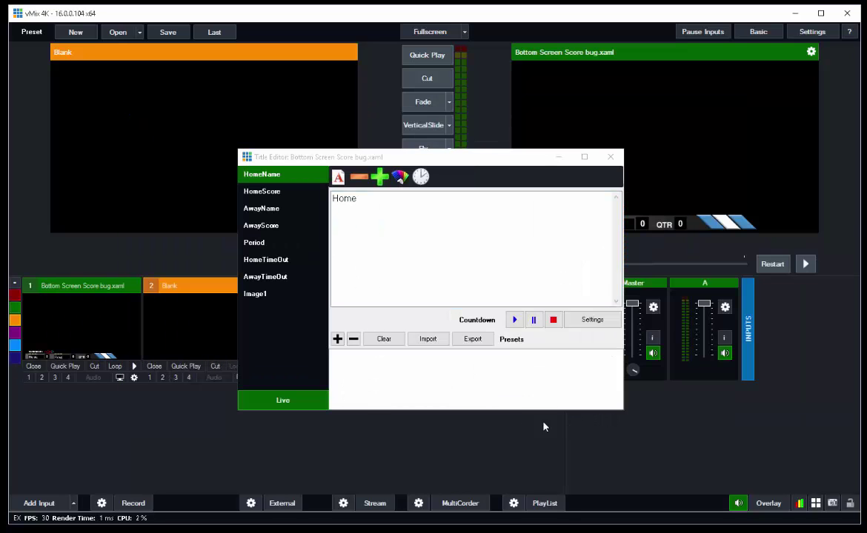
- Check each title field from HomeScore through Image1, then close the Title Editor
drag(476, 158, 324, 145)
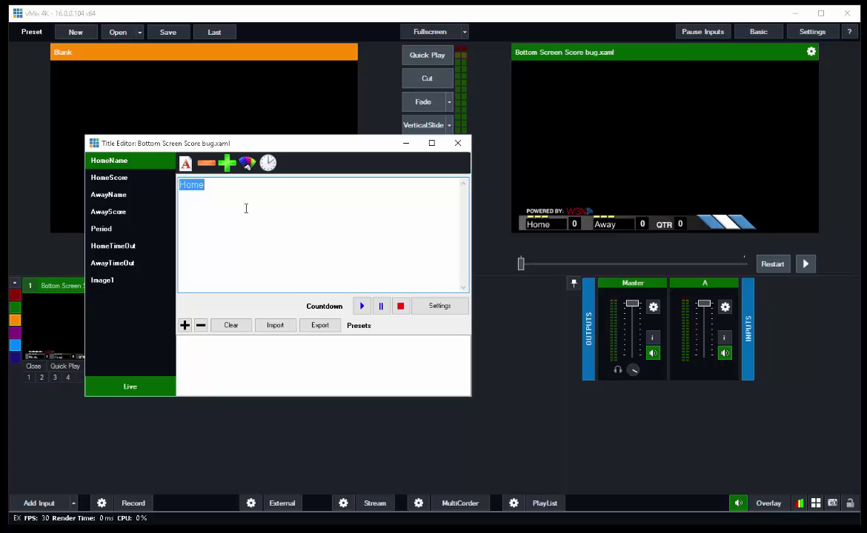
click(115, 180)
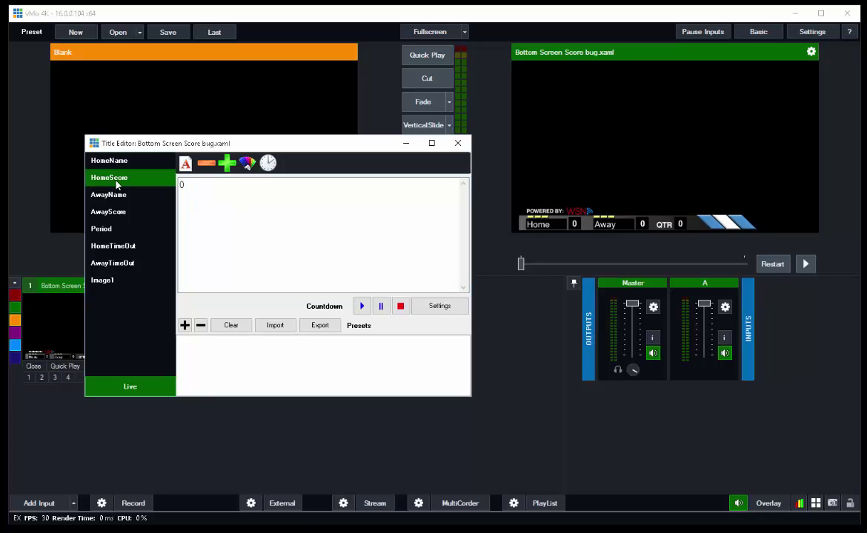
click(121, 196)
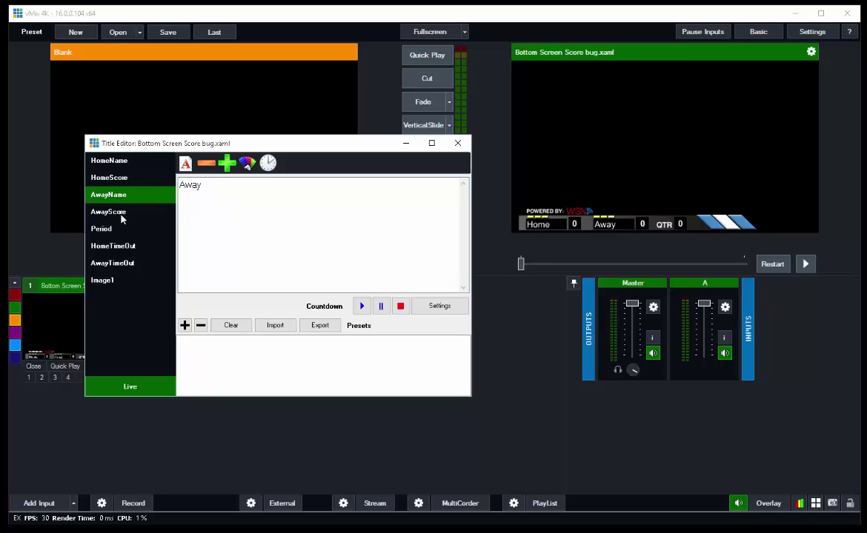
click(122, 214)
click(119, 229)
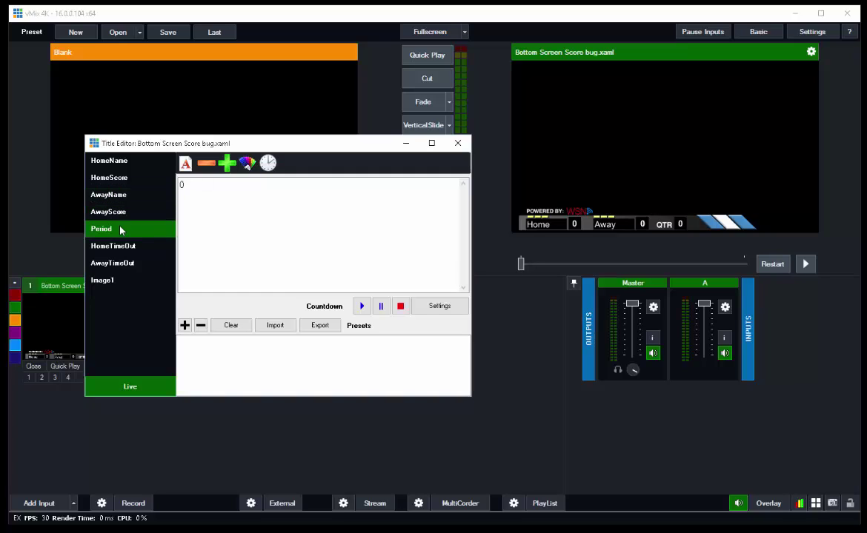
click(124, 249)
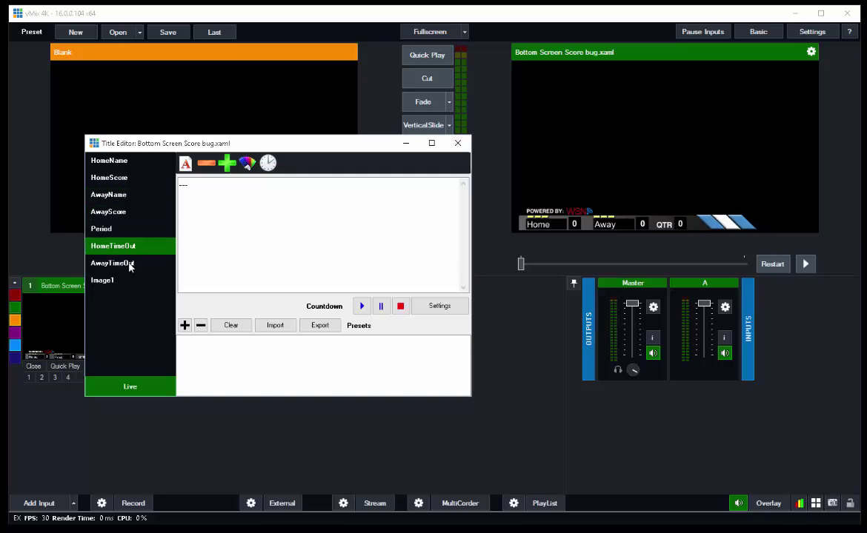
click(124, 265)
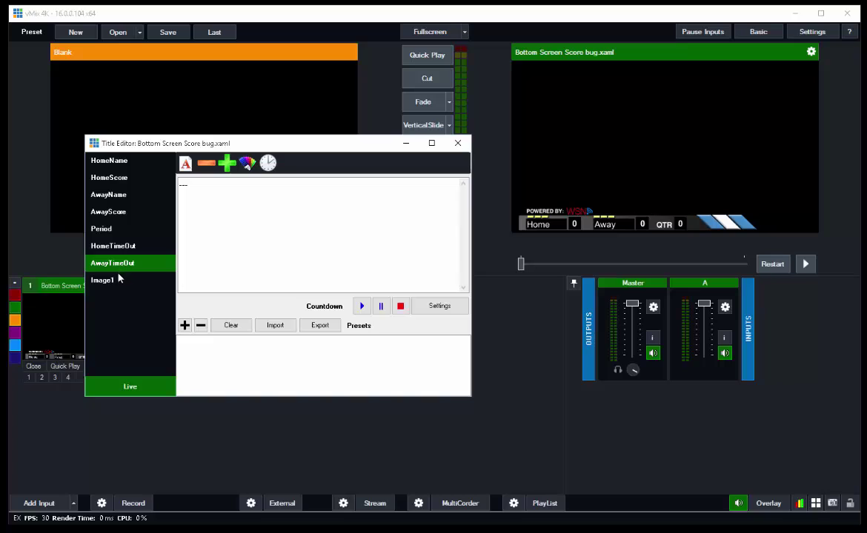
click(122, 281)
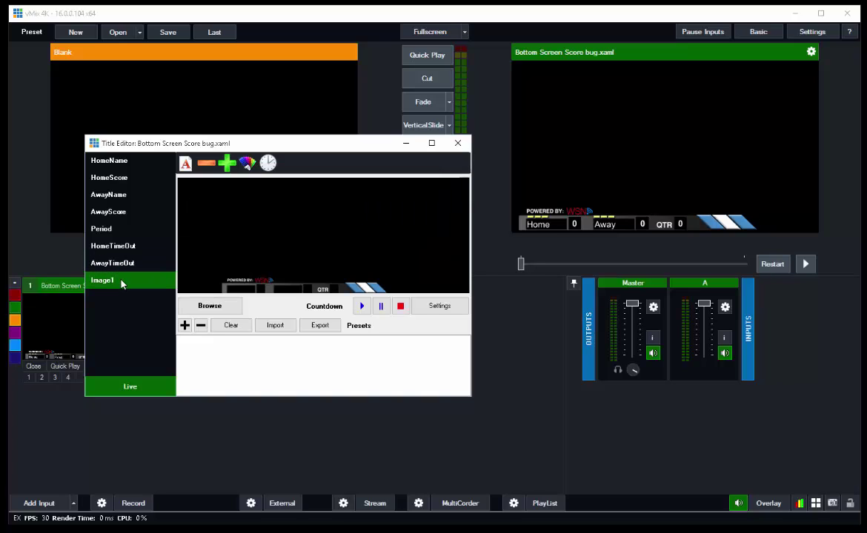
click(458, 143)
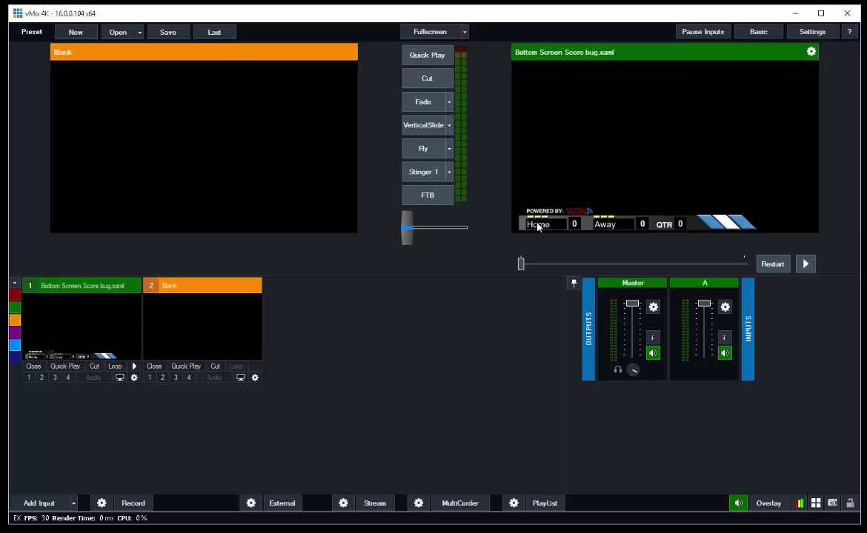
- Go from View Shortcuts to the Shortcuts settings and begin adding a new shortcut
click(815, 503)
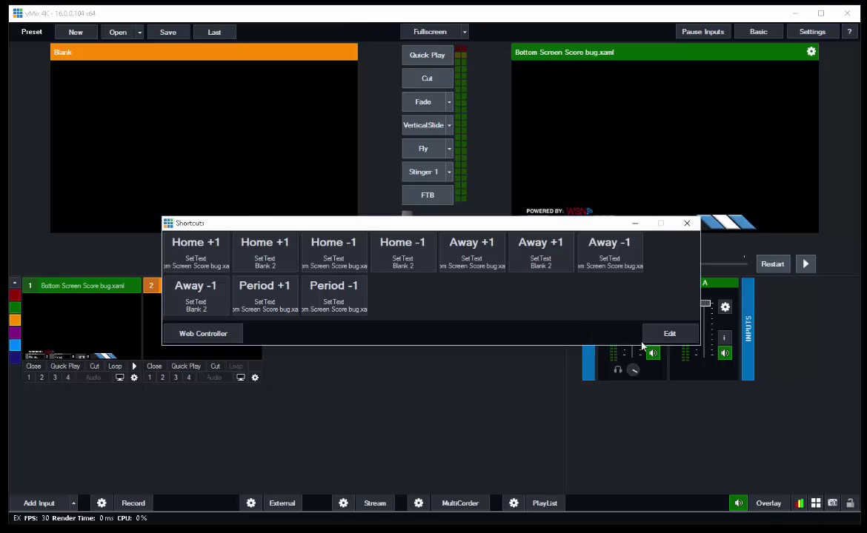
click(669, 335)
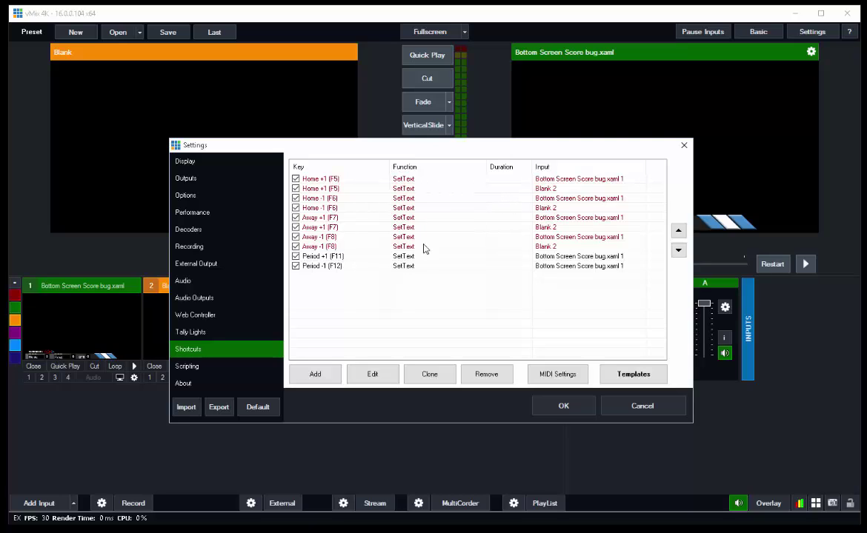
click(315, 375)
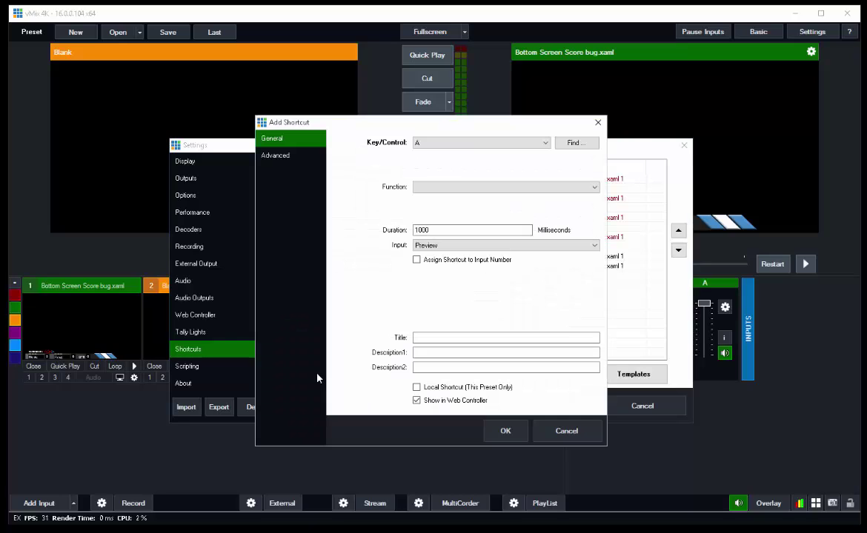
- Assign NumPad7 as the new shortcut's key with the Title SetText function
click(573, 144)
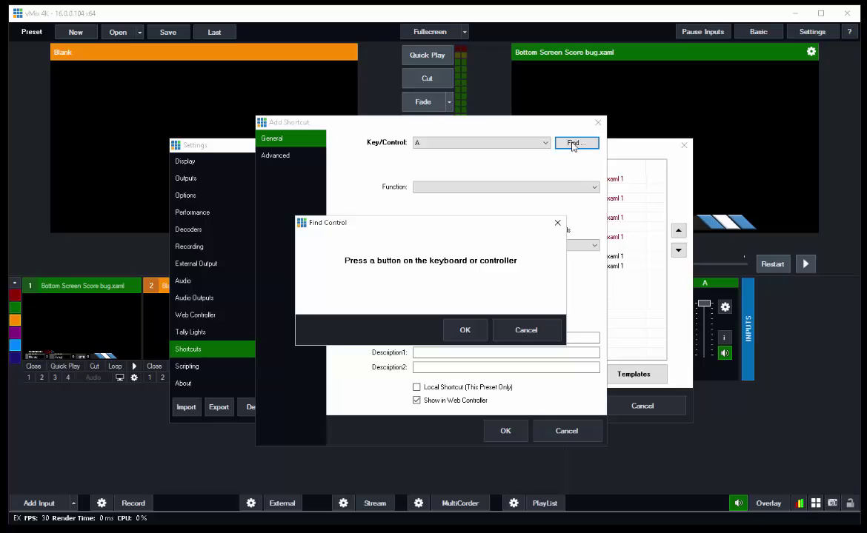
key(KP_7)
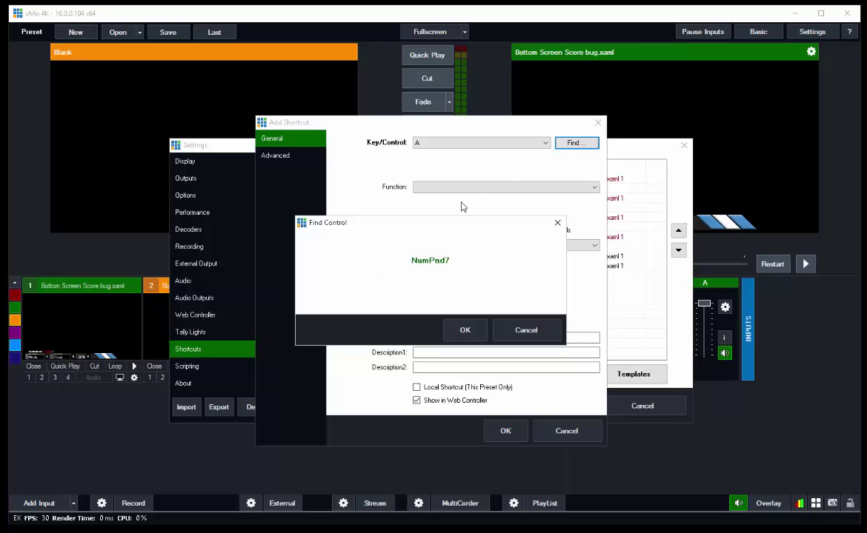
click(465, 331)
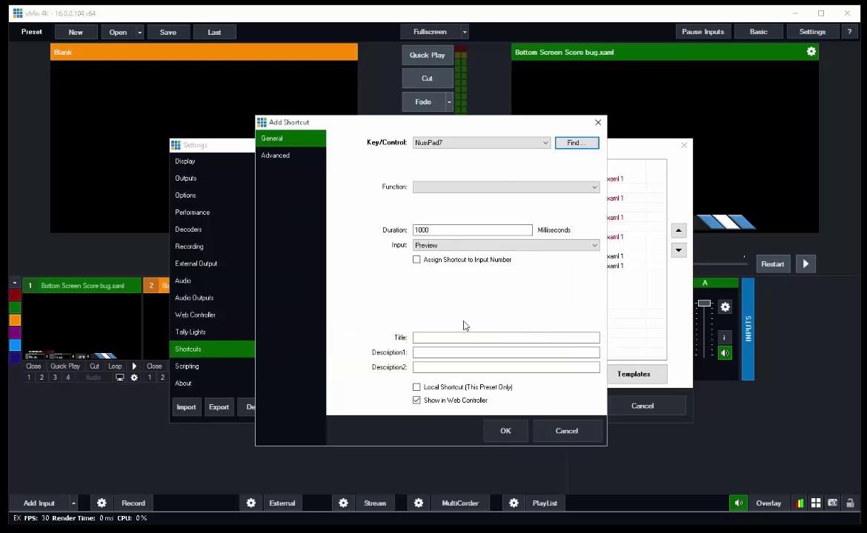
click(475, 190)
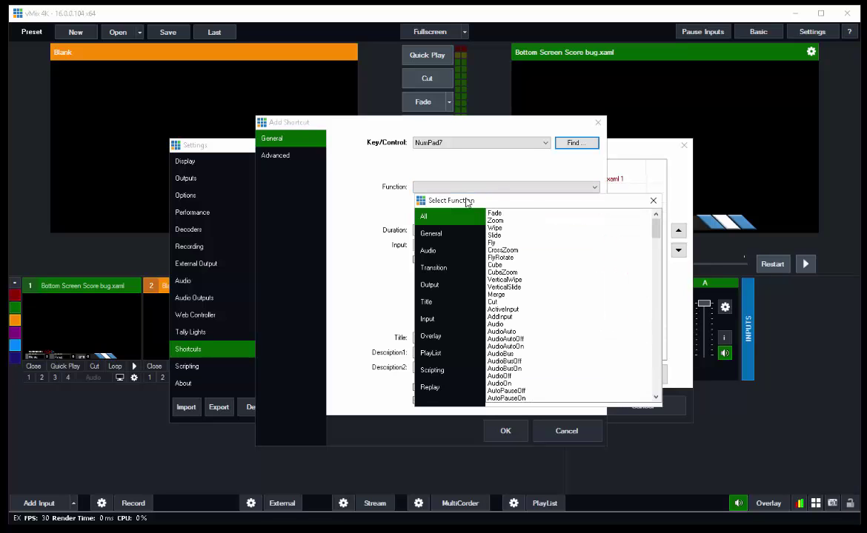
click(424, 302)
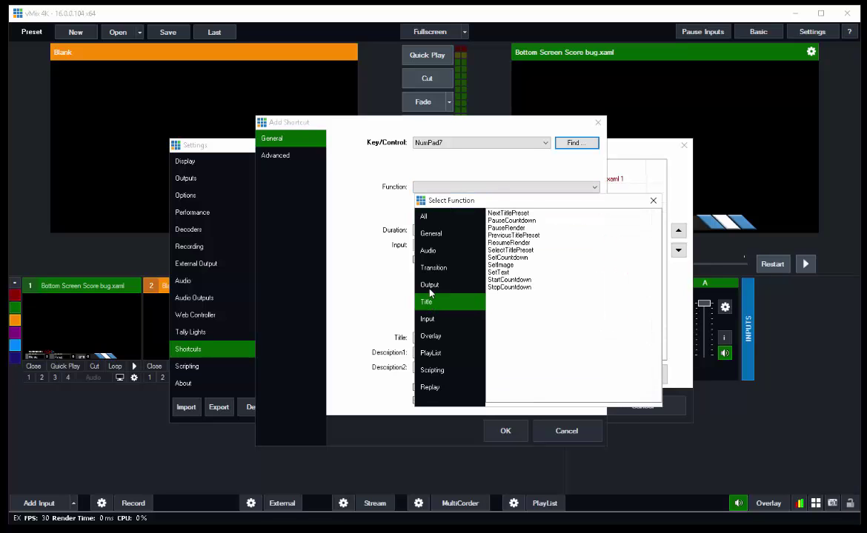
double_click(500, 272)
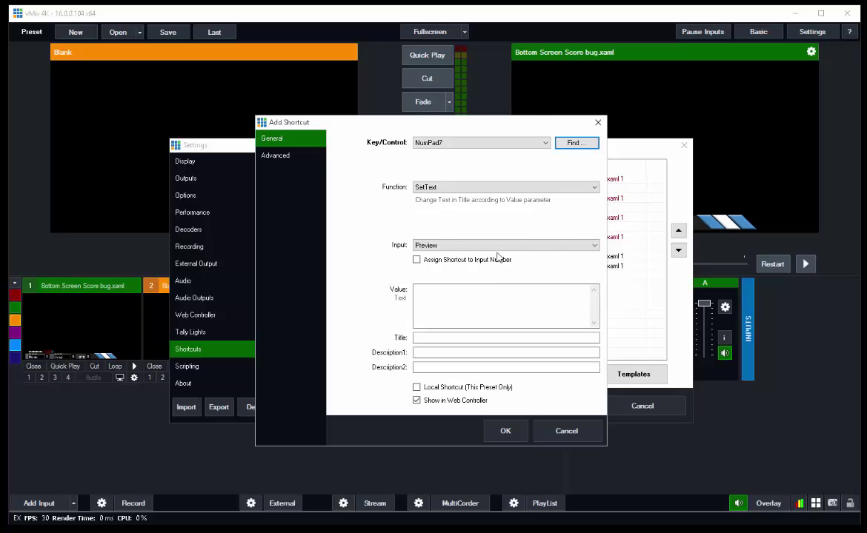
- Target the HomeTimeOut field of Bottom Screen Score bug.xaml with value '--'
click(500, 248)
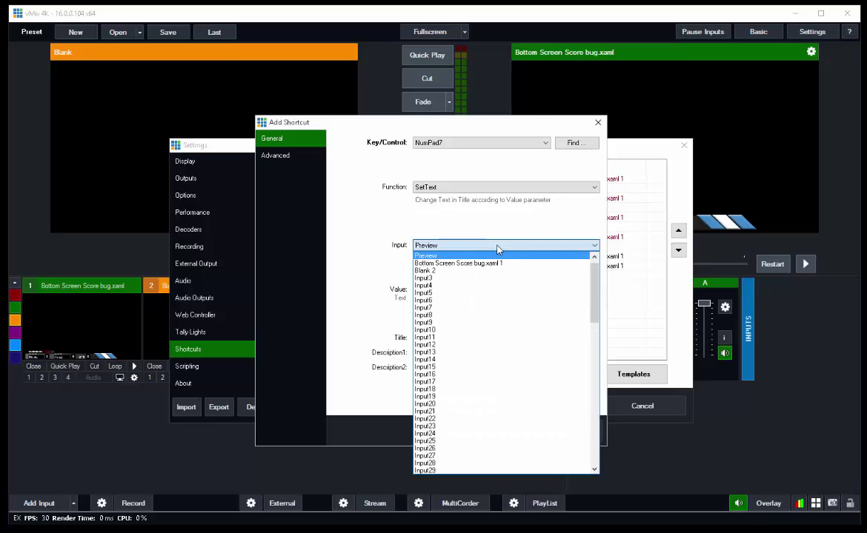
click(453, 264)
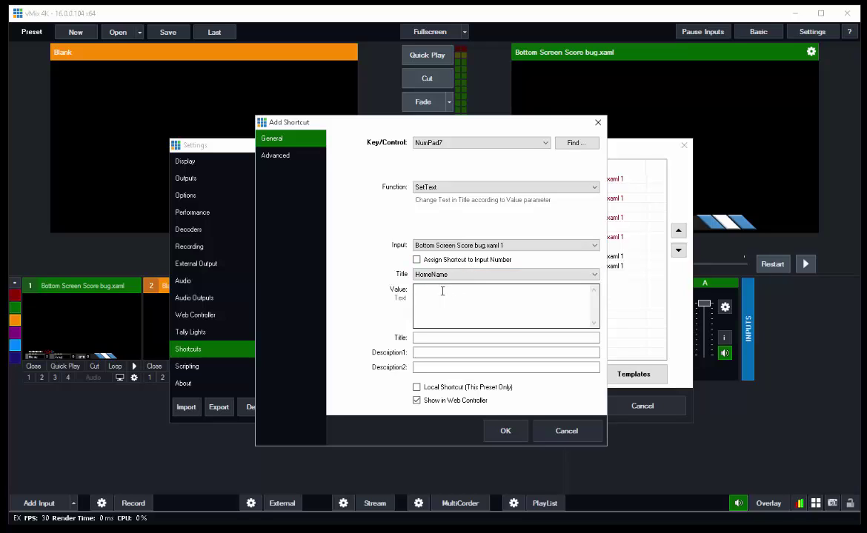
click(493, 275)
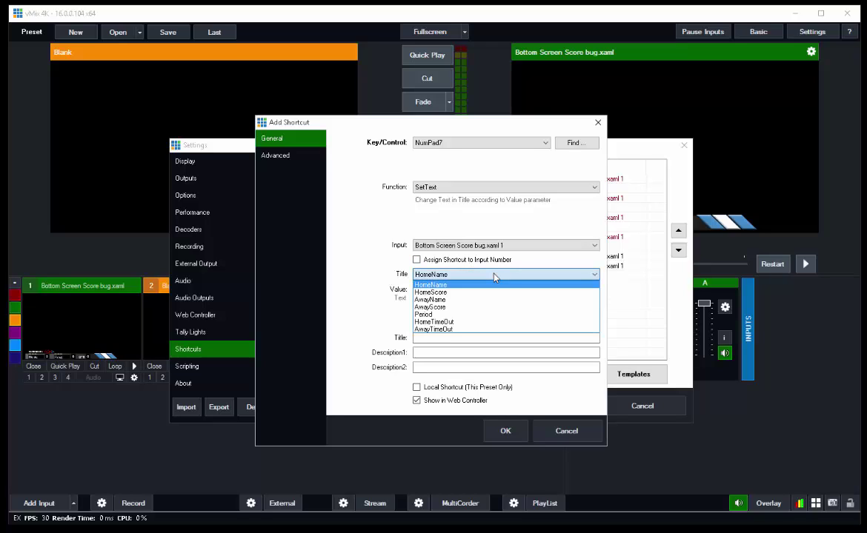
click(483, 323)
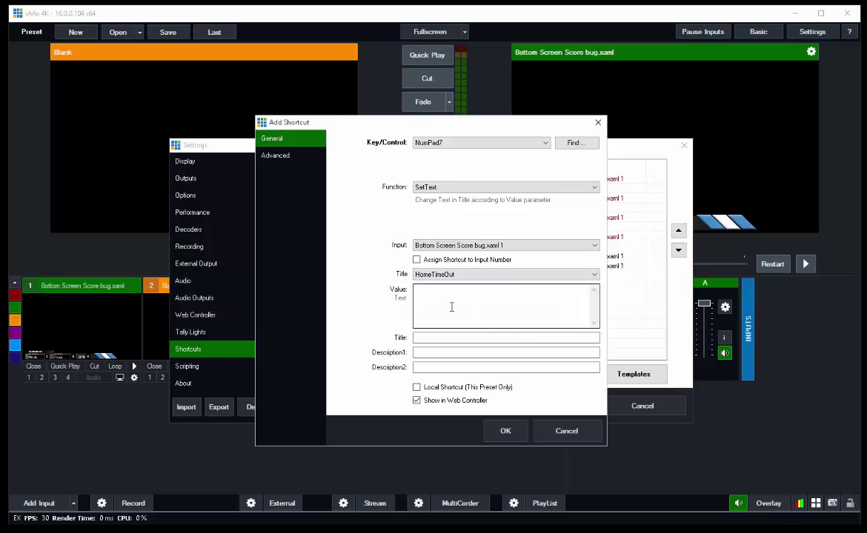
click(432, 293)
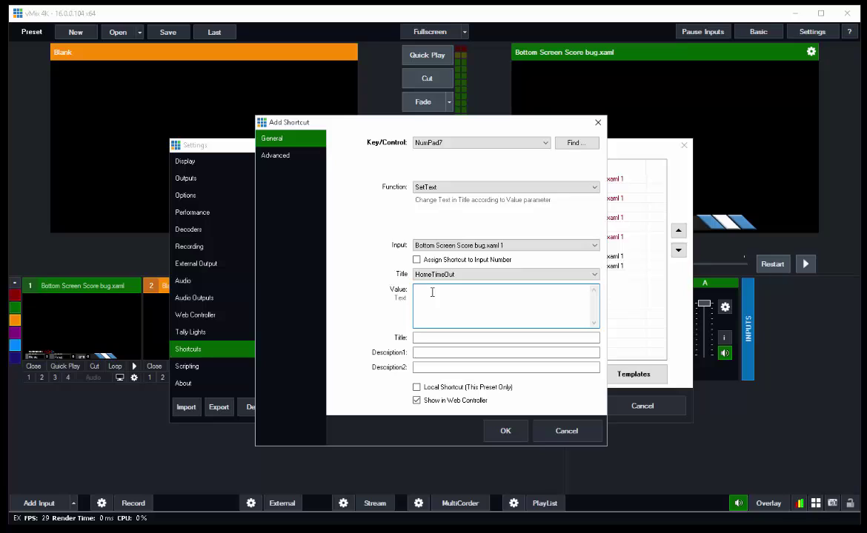
text(1)
- Name the shortcut 'HomeTime 2', save it, and close Settings
click(428, 337)
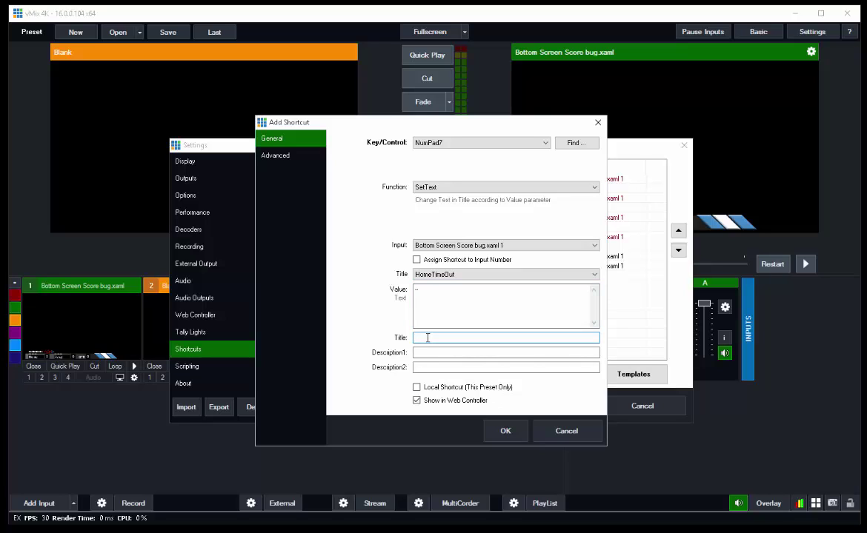
text(HomeTime 2)
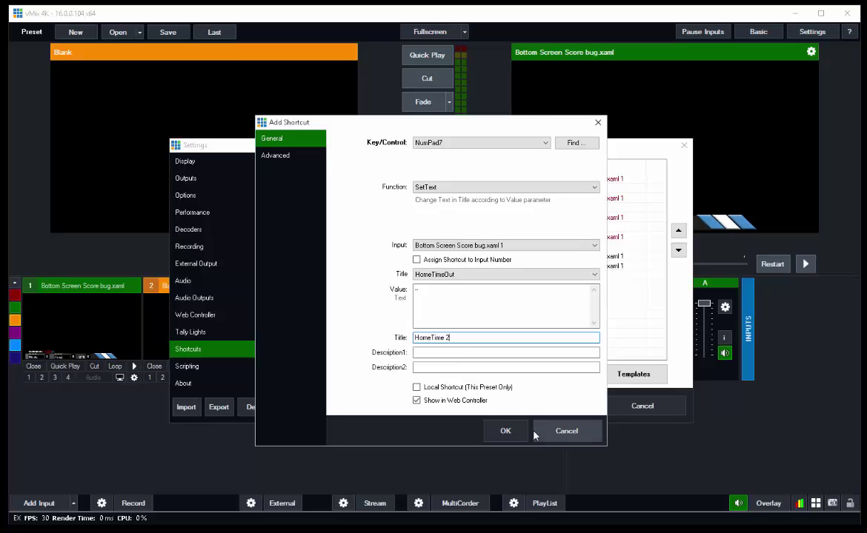
click(501, 430)
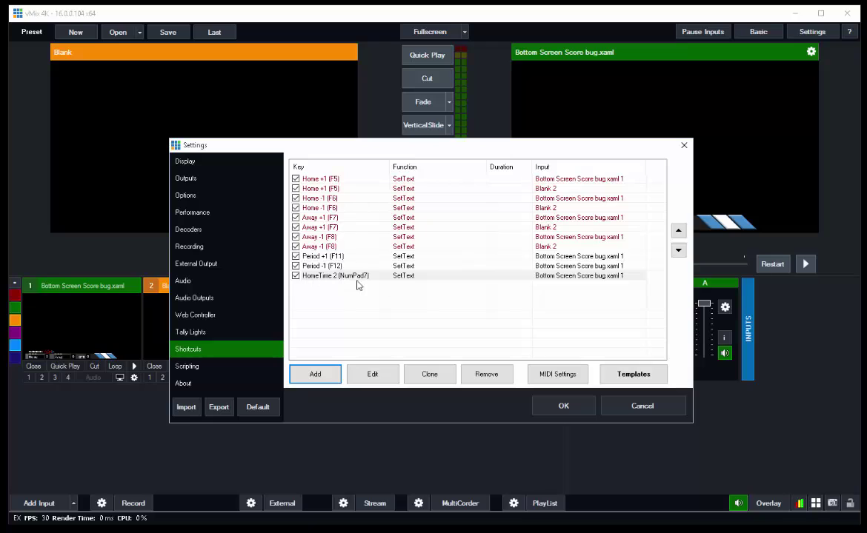
click(561, 407)
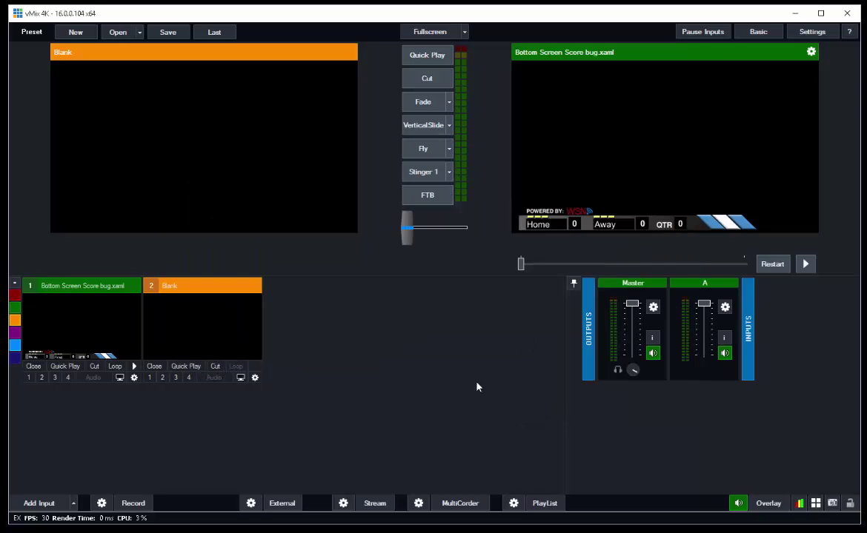
- Reopen the Shortcuts settings from the View Shortcuts panel via Edit
click(816, 505)
click(669, 335)
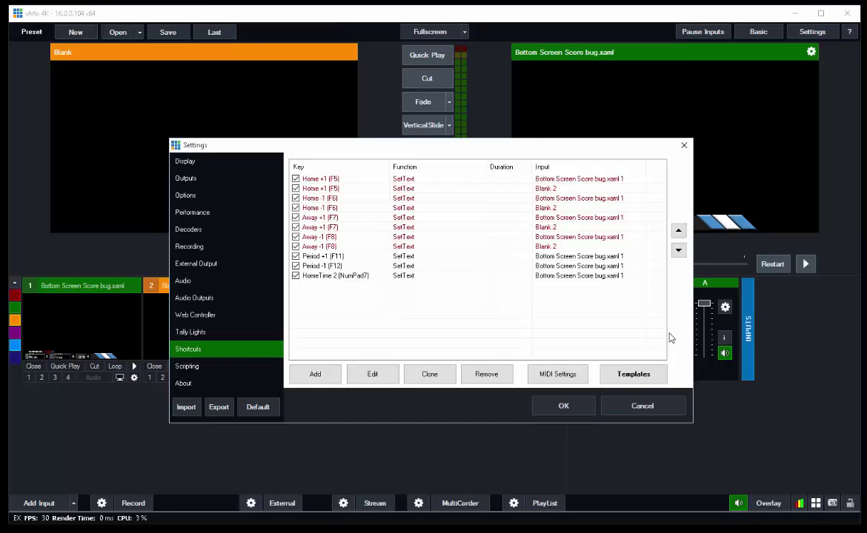
- Add a shortcut on NumPad9 using the Title SetText function
click(315, 374)
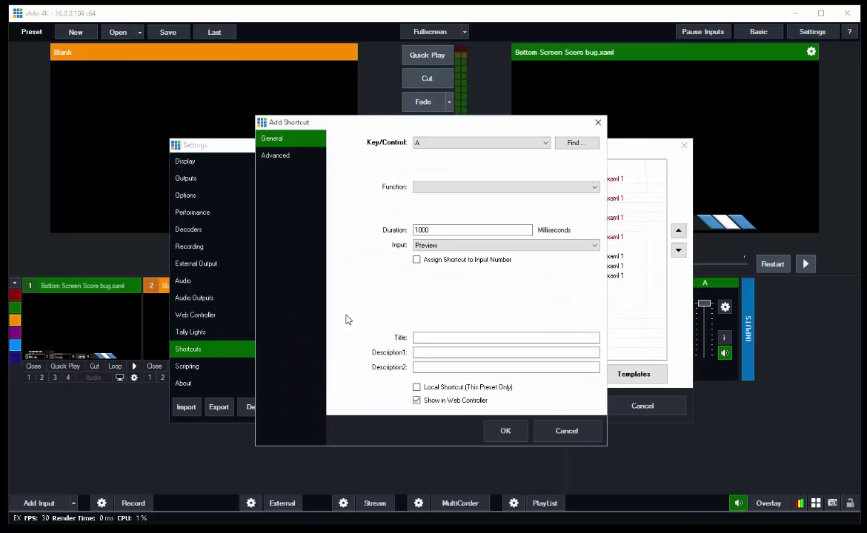
click(572, 148)
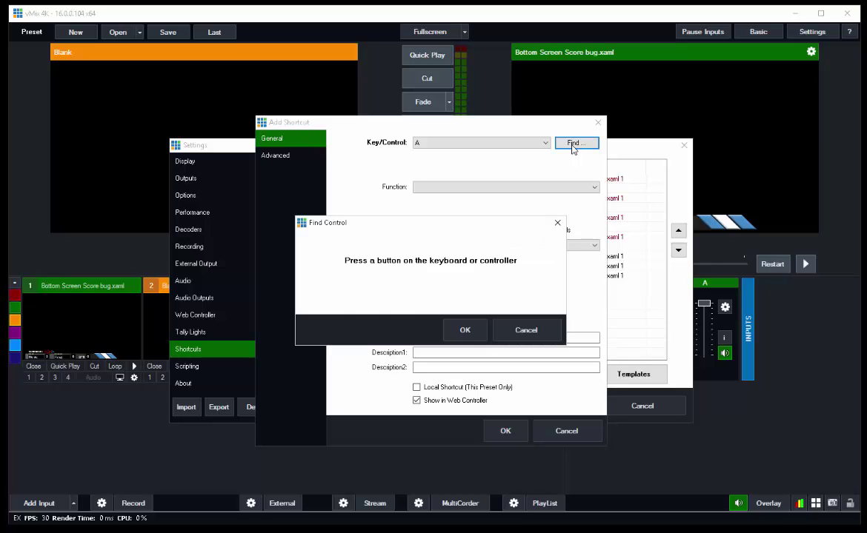
key(KP_9)
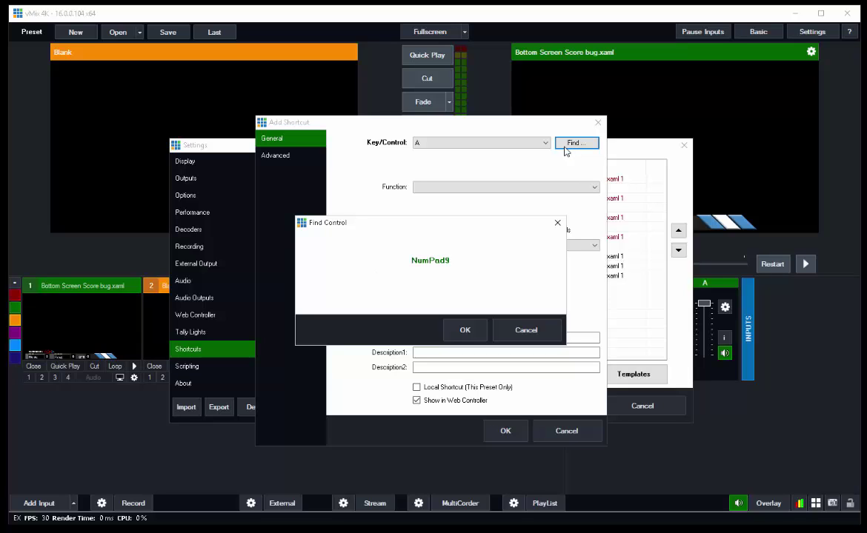
click(465, 330)
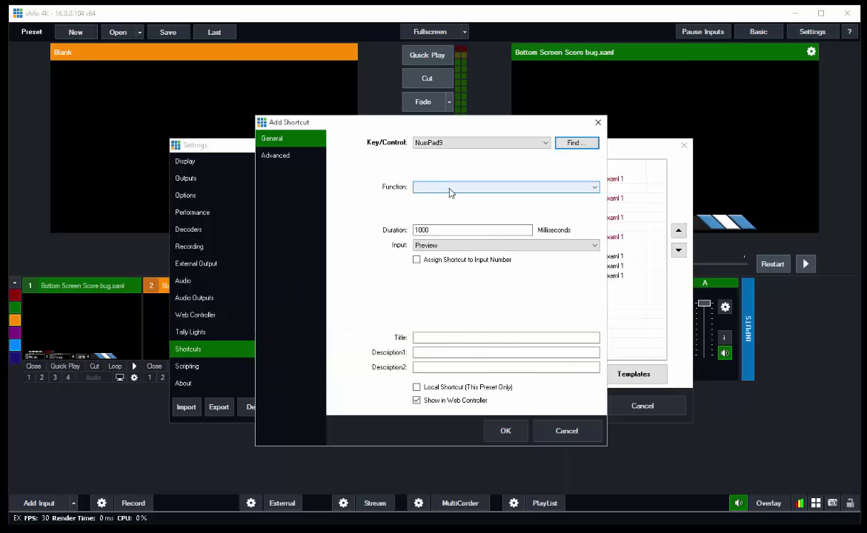
click(449, 188)
click(427, 302)
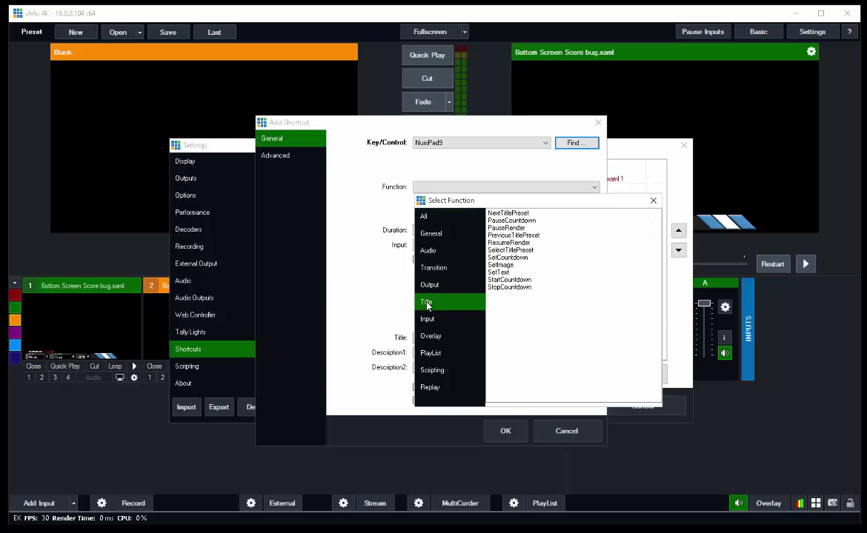
double_click(492, 264)
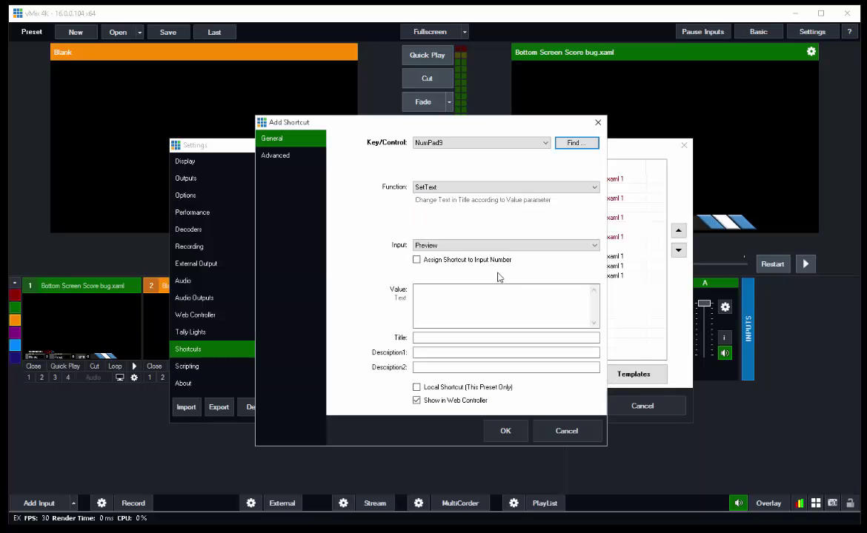
- Point it at the score bug's HomeTimeOut with an empty value, name it 'HomeTime 0', and save
click(453, 246)
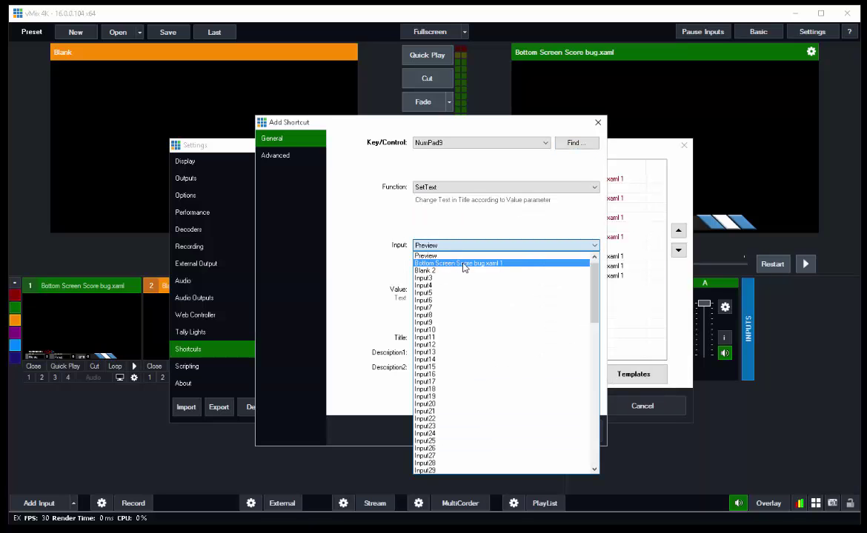
click(453, 264)
click(458, 275)
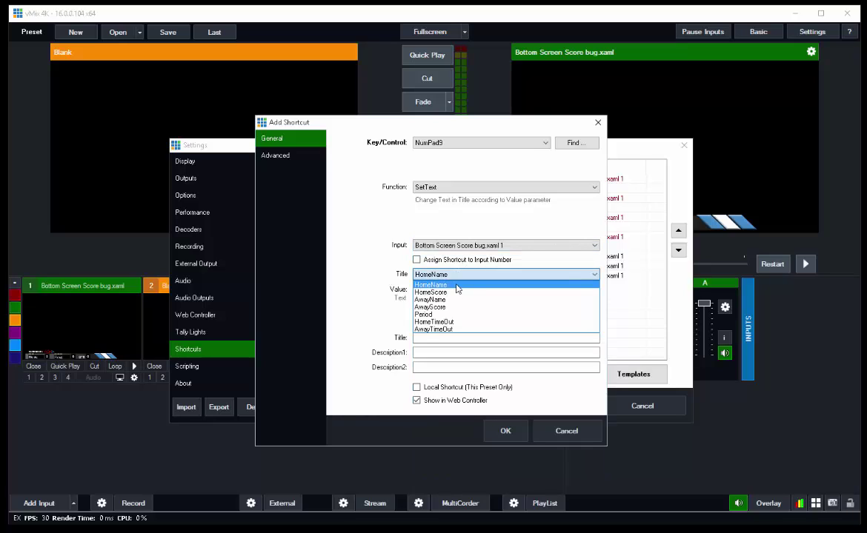
click(461, 323)
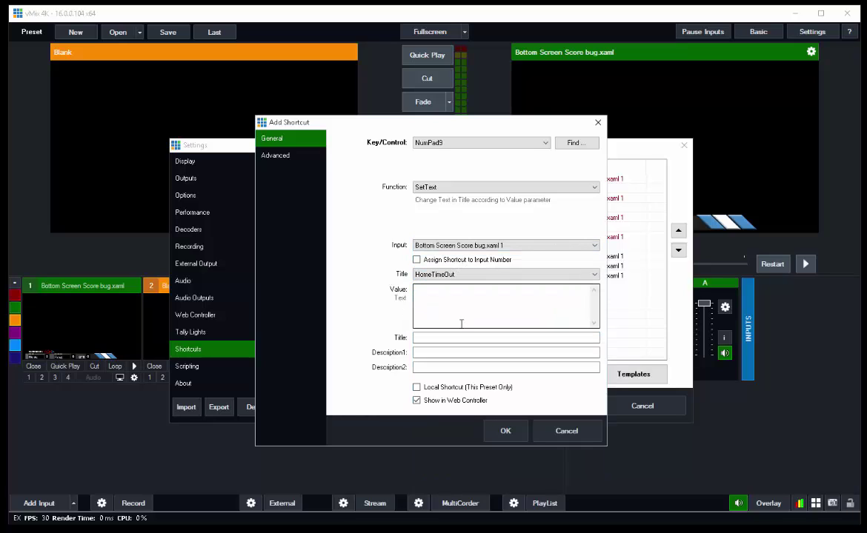
click(429, 294)
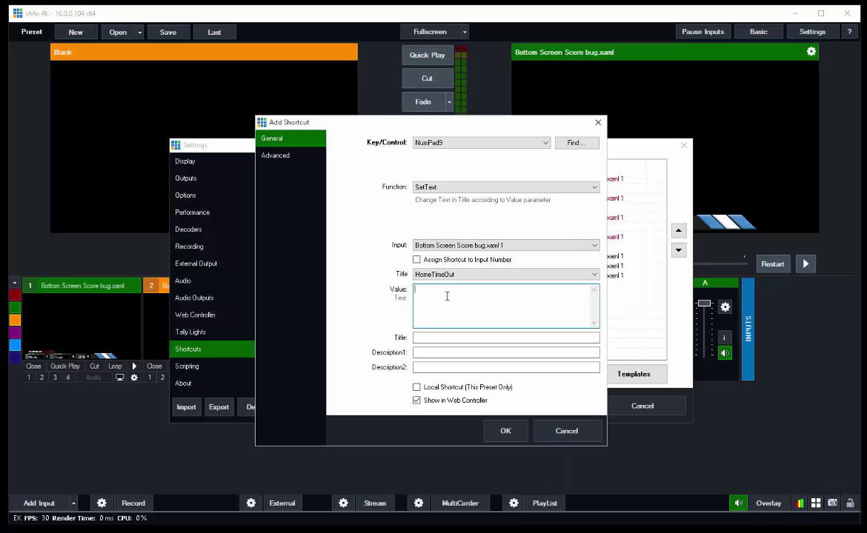
click(448, 339)
text(Home)
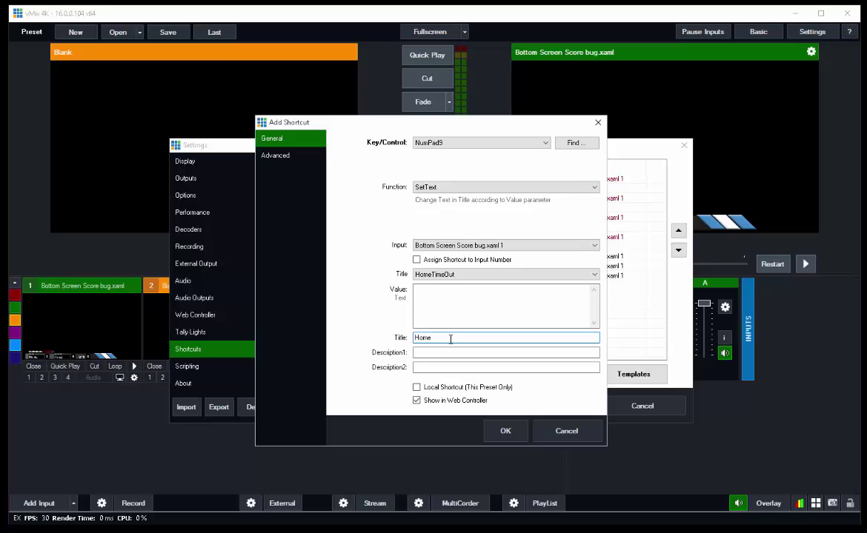
text(Time 0)
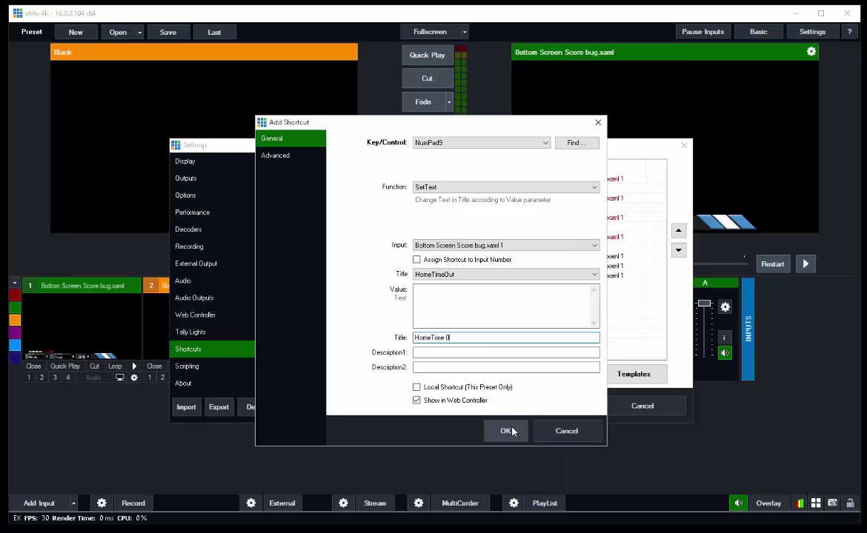
click(505, 430)
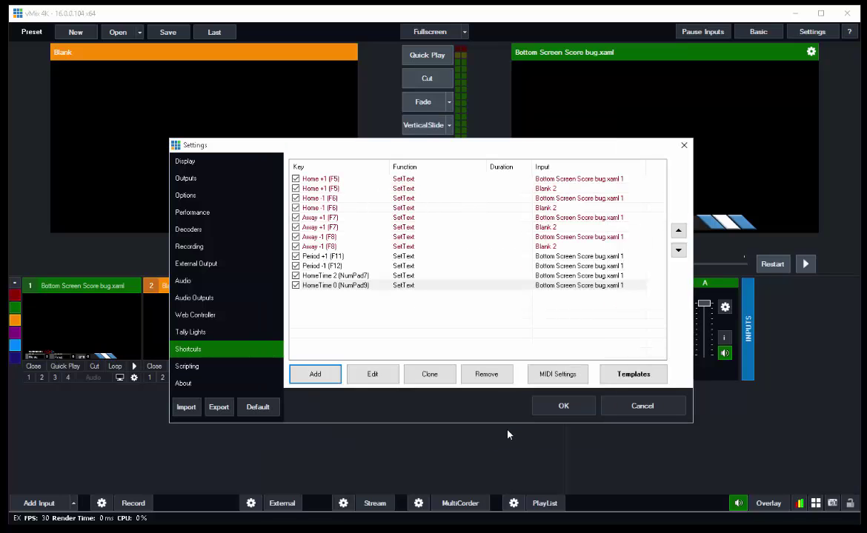
- Confirm Settings with OK, keeping the new HomeTime shortcuts
click(563, 407)
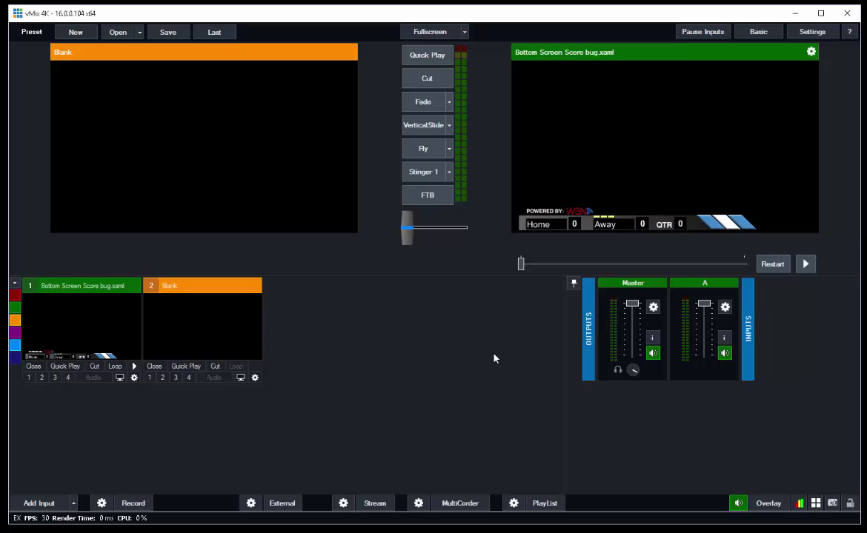
- Enter '---' in the score bug's HomeTimeOut field through the Title Editor
right_click(72, 317)
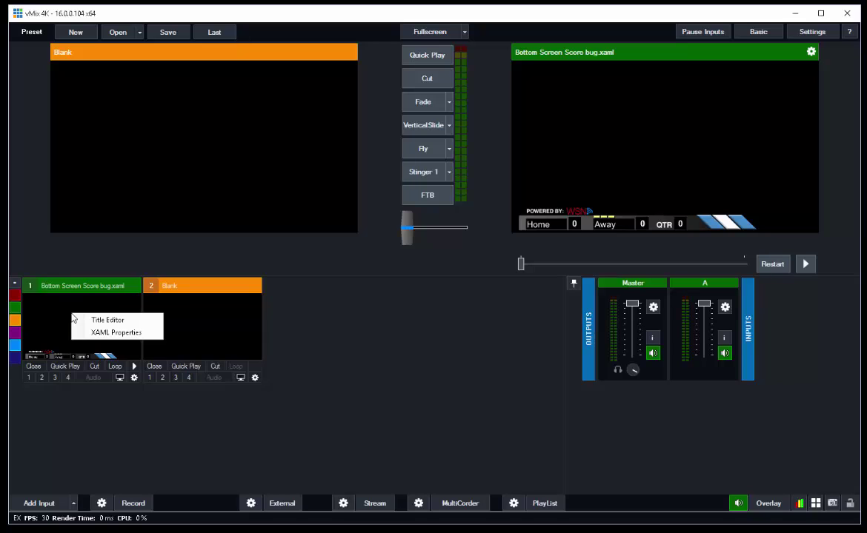
click(114, 324)
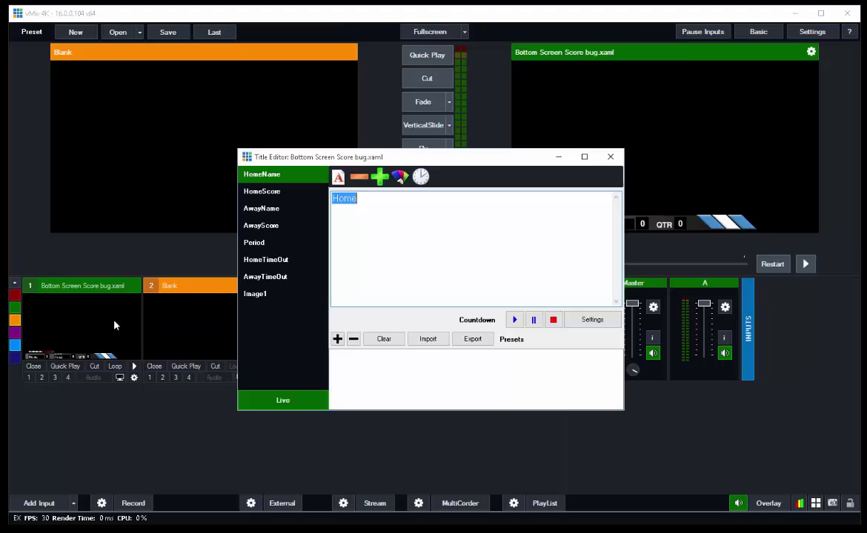
click(267, 260)
click(353, 197)
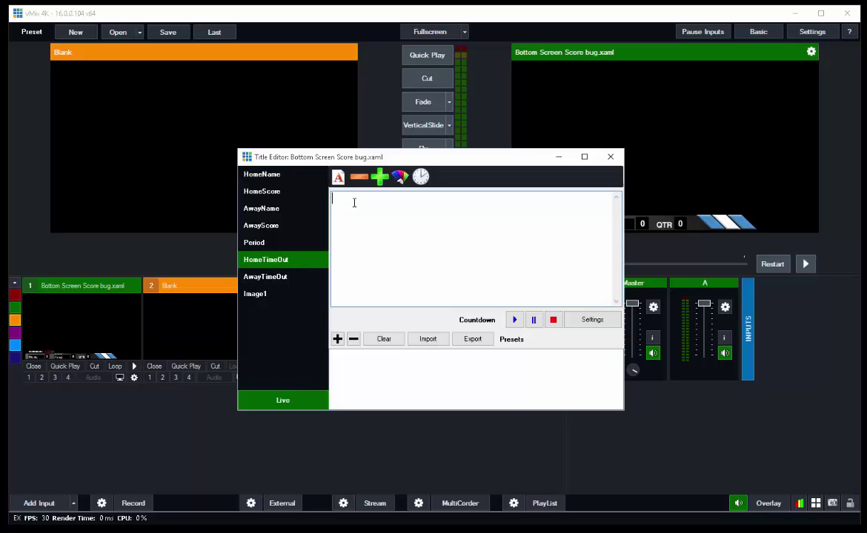
text(---)
click(611, 156)
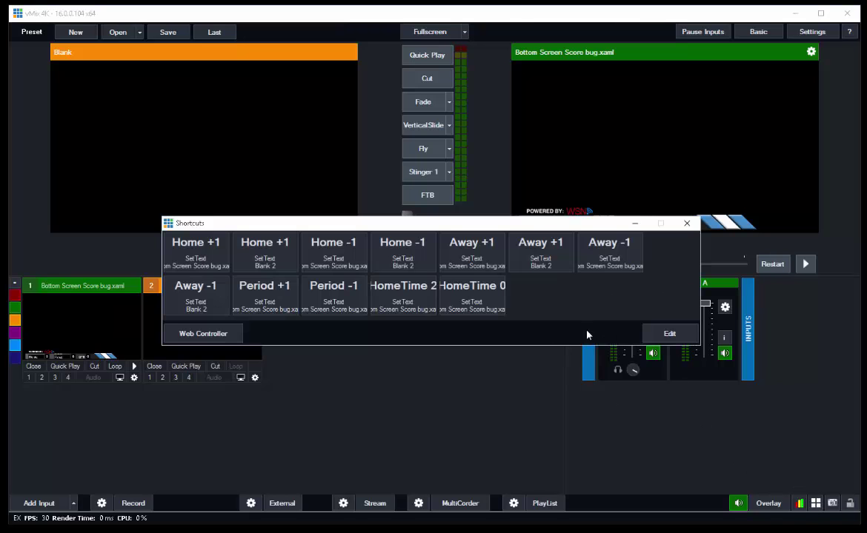
- Start a new shortcut on the Divide key with the Title SetText function
click(659, 337)
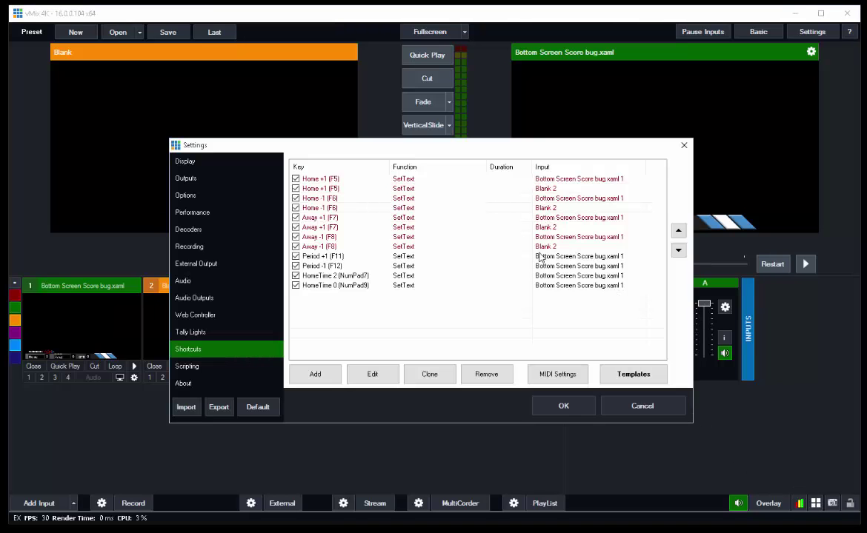
click(322, 377)
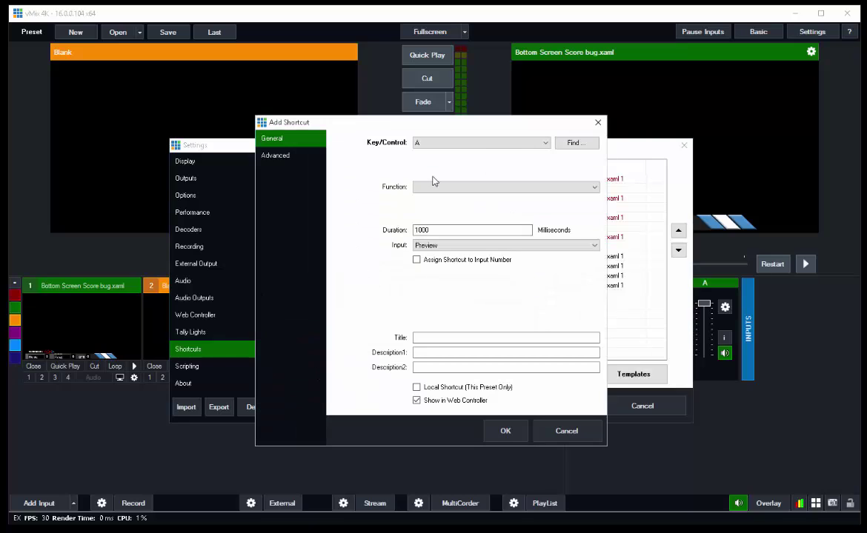
click(568, 148)
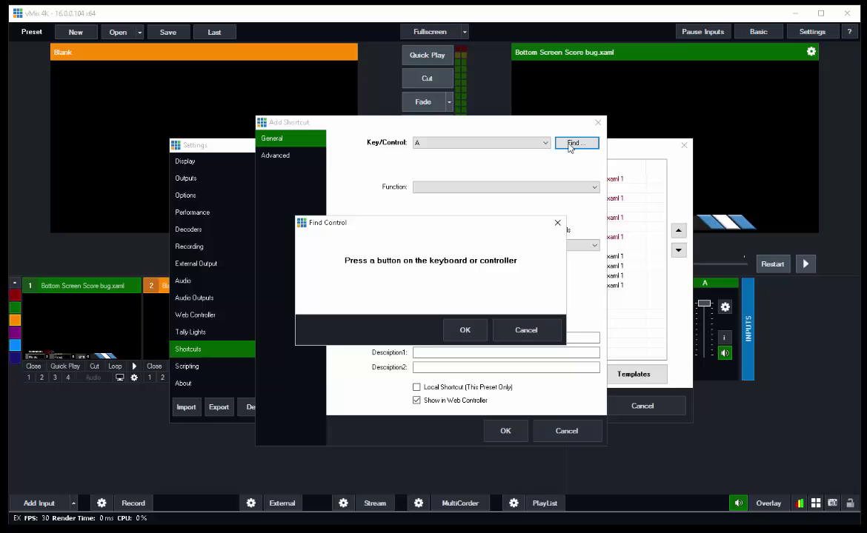
key(KP_Divide)
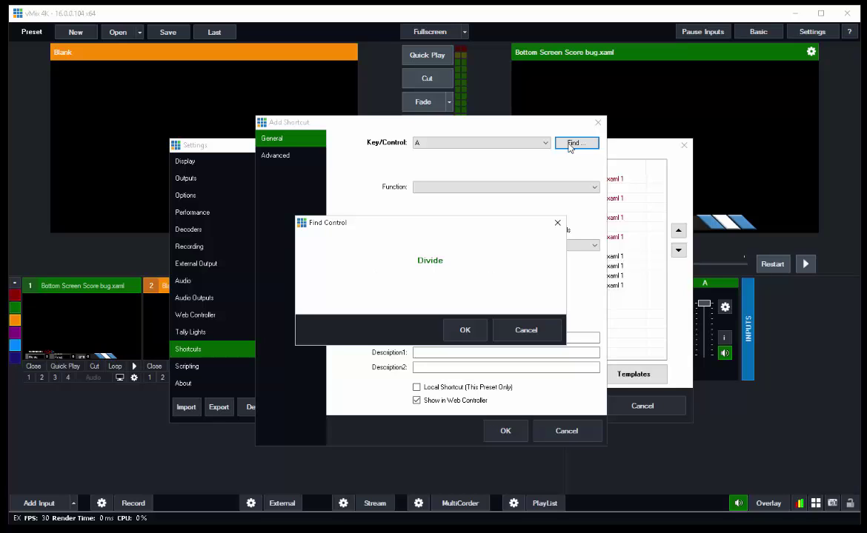
click(470, 331)
click(468, 188)
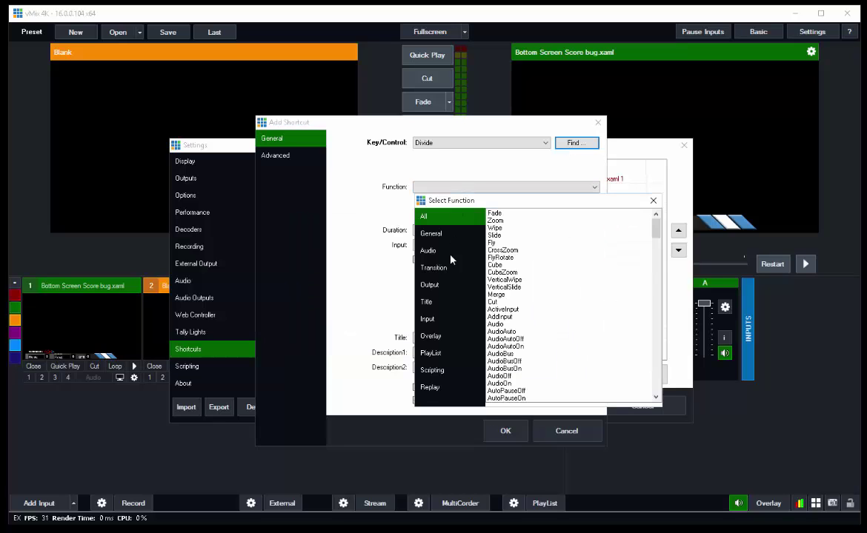
click(429, 303)
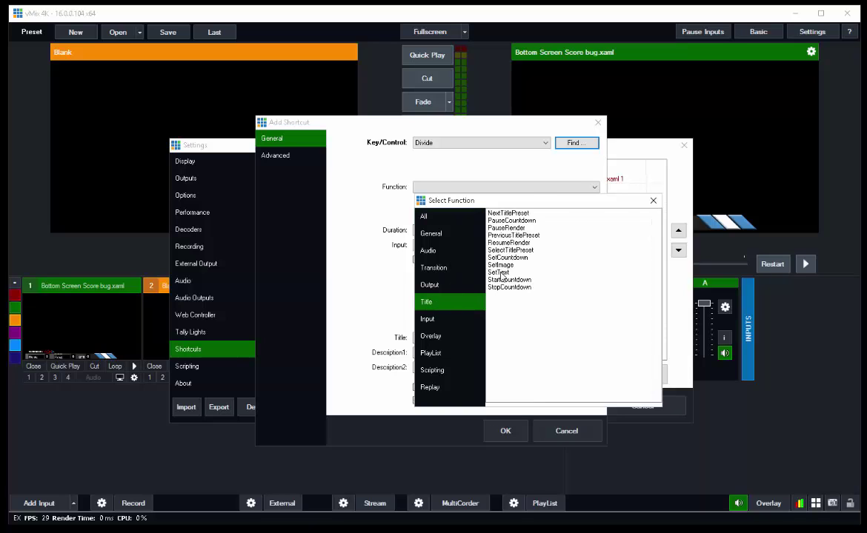
double_click(459, 252)
- Target the score bug's HomeTimeOut with value '---' and title the shortcut 'HomeTime 3'
click(458, 245)
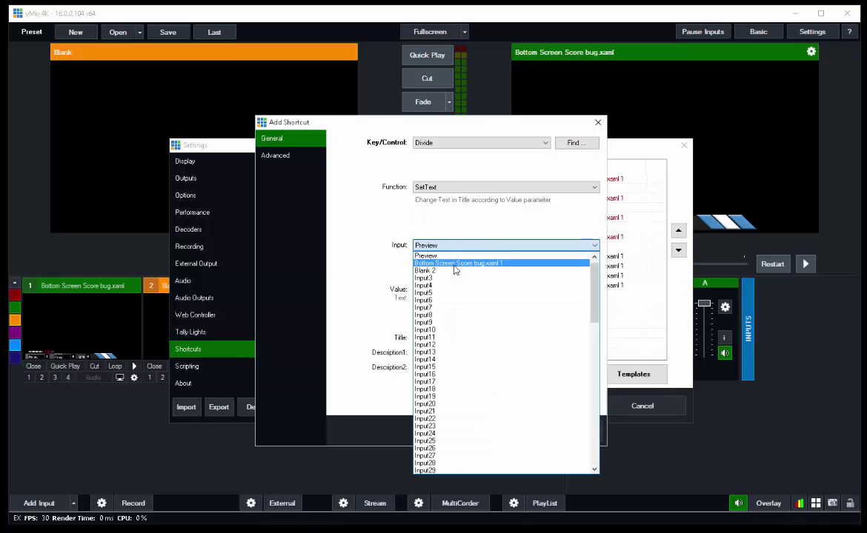
click(458, 265)
click(423, 275)
click(453, 323)
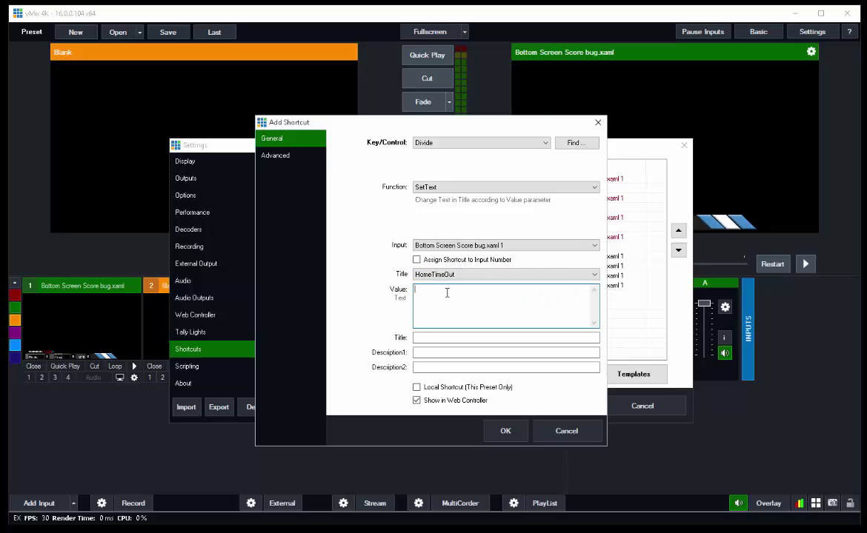
text(--)
click(440, 339)
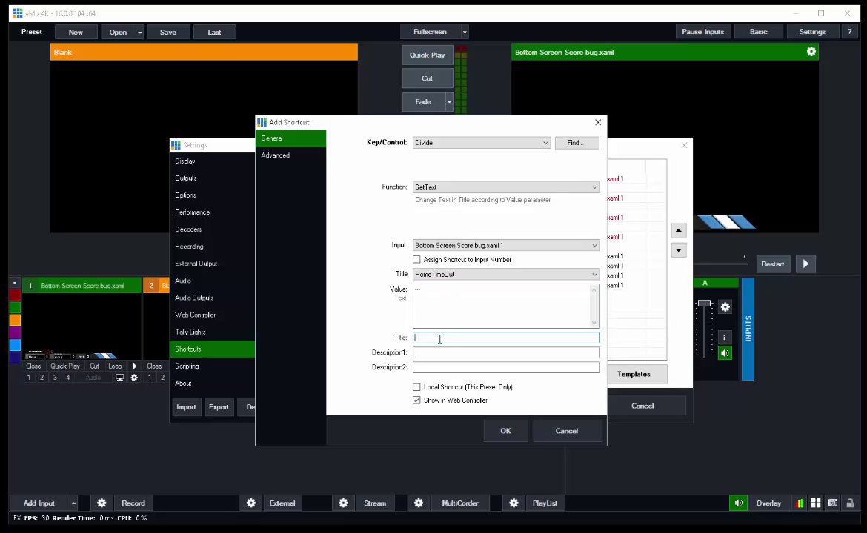
text(HomeTime 3)
- Save the HomeTime 3 Divide shortcut and close Settings
click(504, 433)
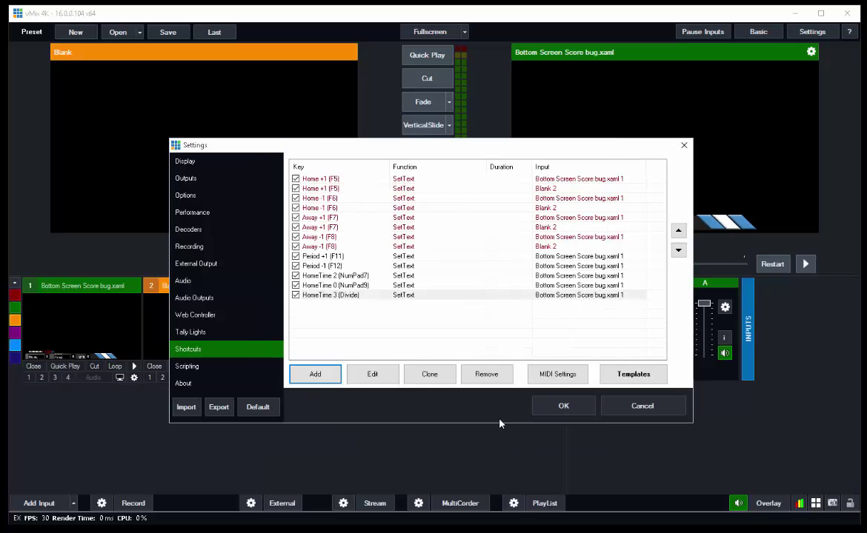
click(538, 406)
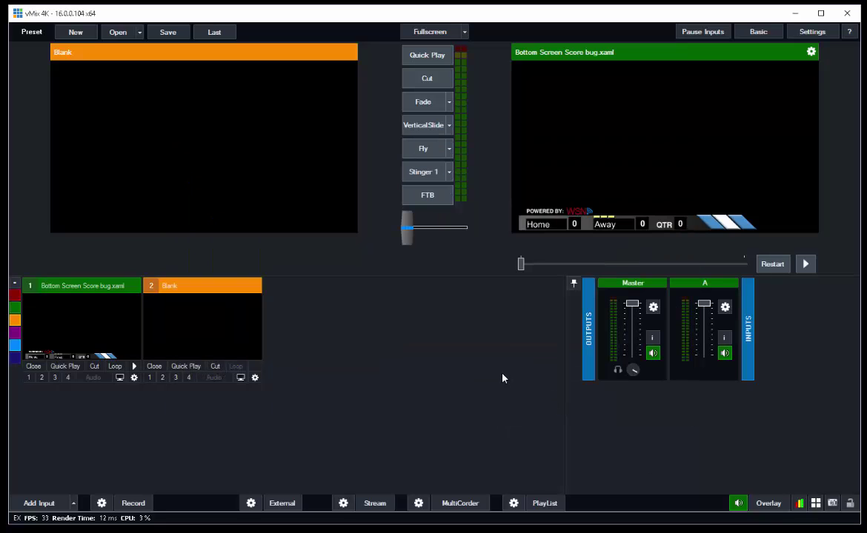